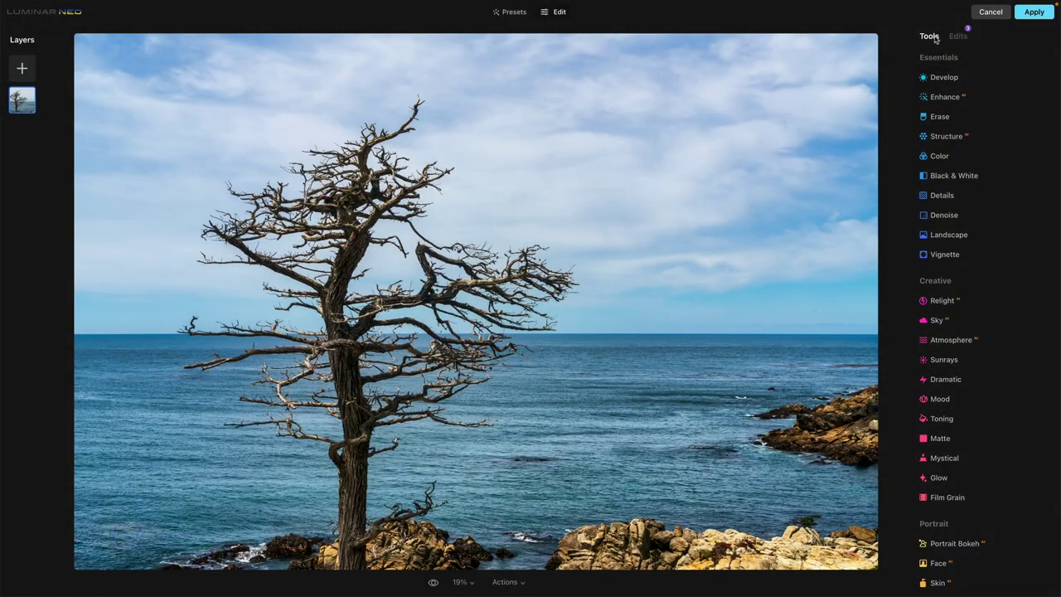
# Set Small Details to 12, Medium Details to 14 and Large Details to 19, comparing the photo with and without the effect
pyautogui.click(976, 196)
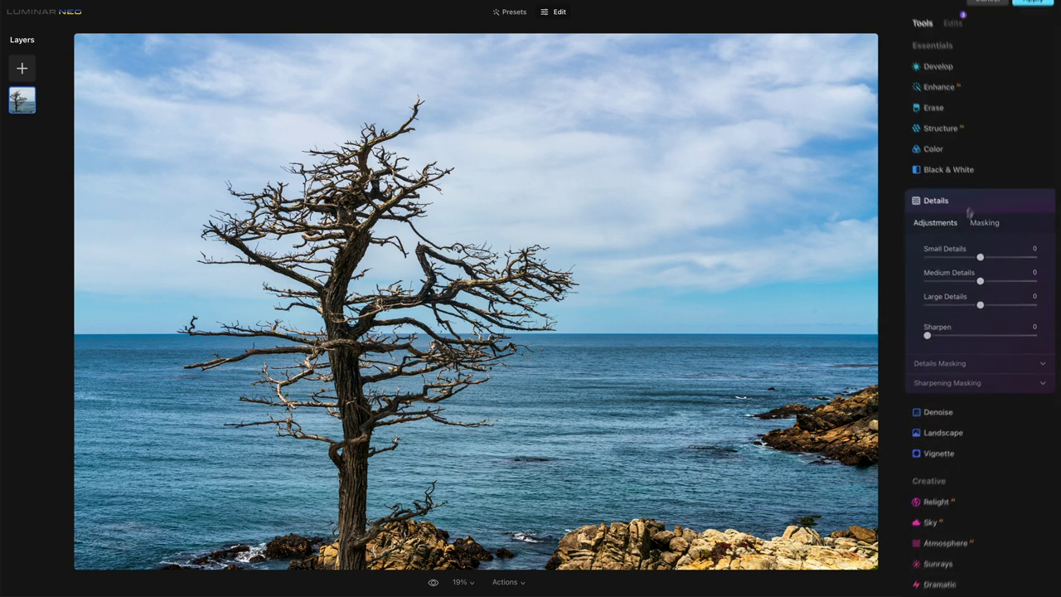
pyautogui.moveTo(962, 246); pyautogui.dragTo(967, 276)
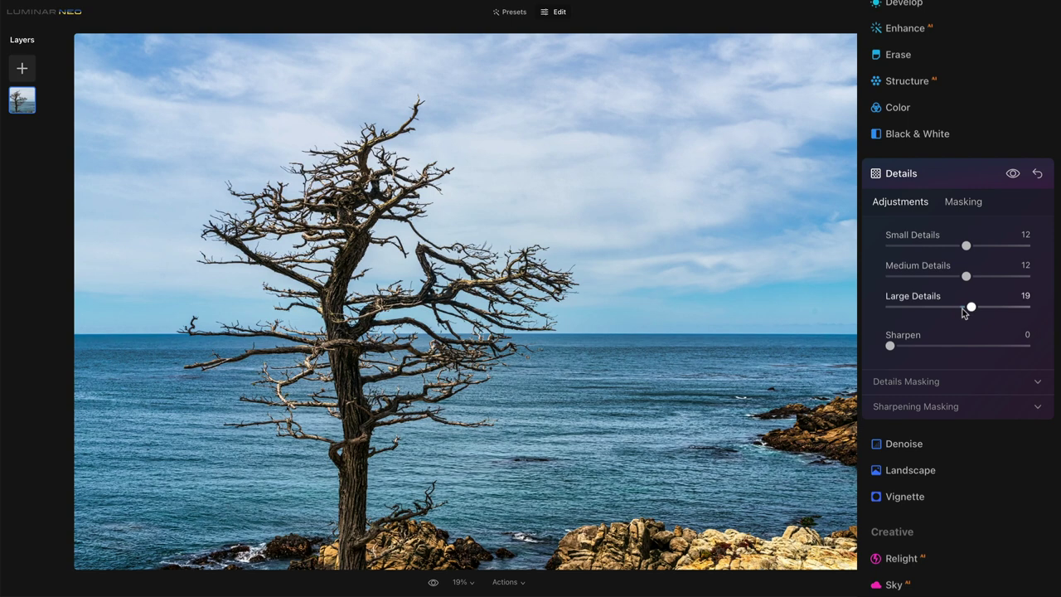
pyautogui.click(1011, 177)
pyautogui.click(1011, 177)
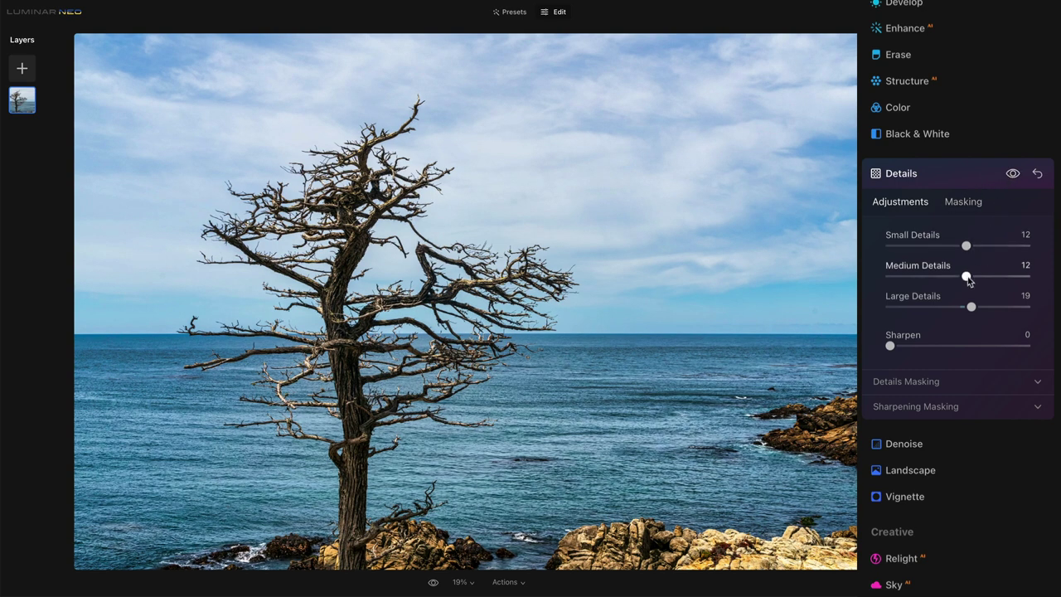
pyautogui.moveTo(966, 277); pyautogui.dragTo(970, 282)
# Mask the Details adjustment to Flora with Mask AI, trying out the Sky, Water and Natural Ground regions as well
pyautogui.click(961, 201)
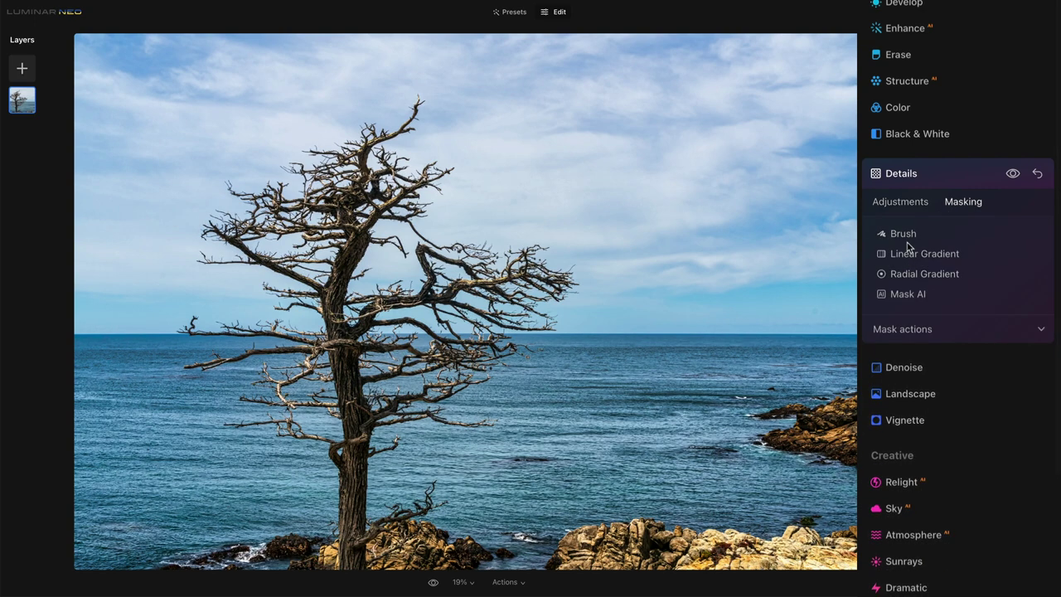
pyautogui.click(900, 294)
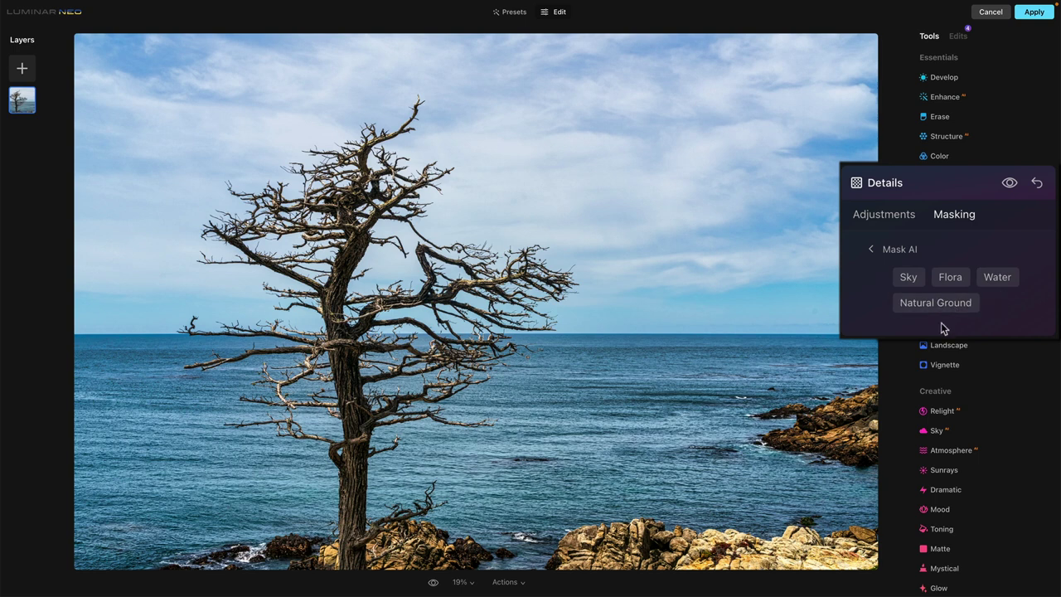
pyautogui.click(909, 280)
pyautogui.click(951, 283)
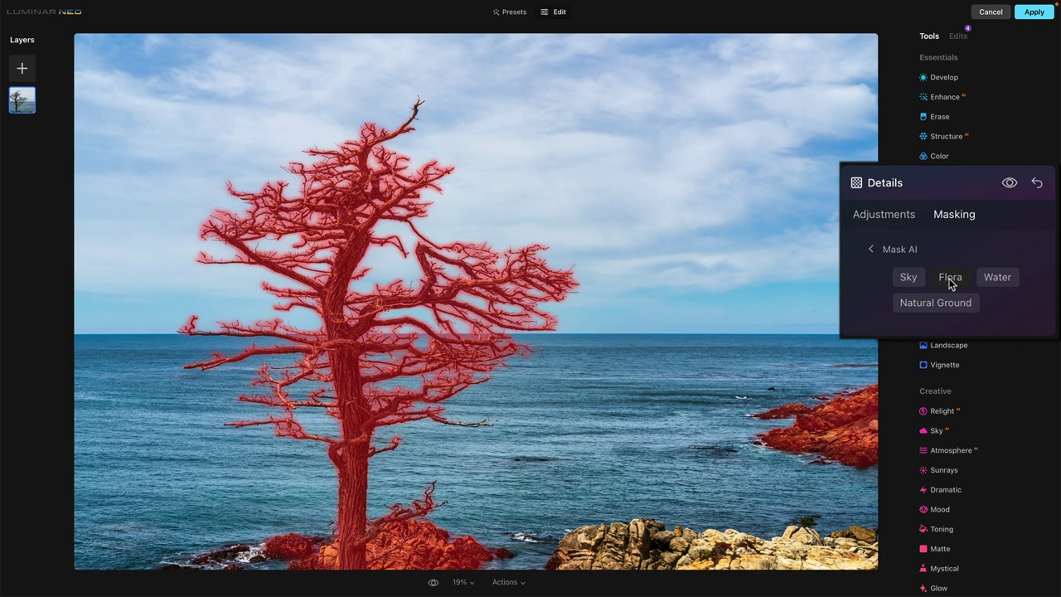
pyautogui.click(986, 282)
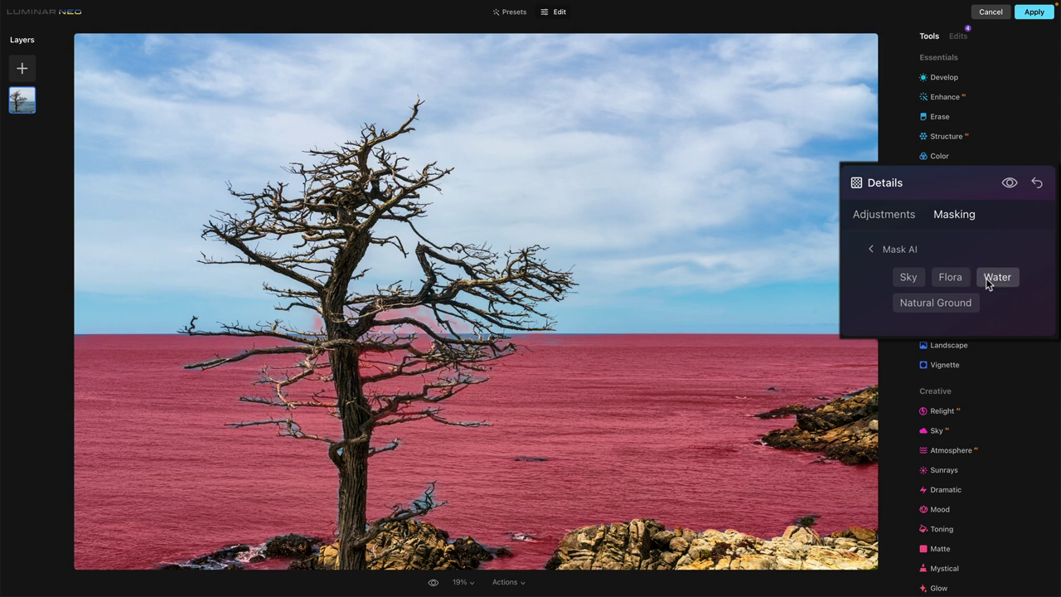
pyautogui.click(925, 308)
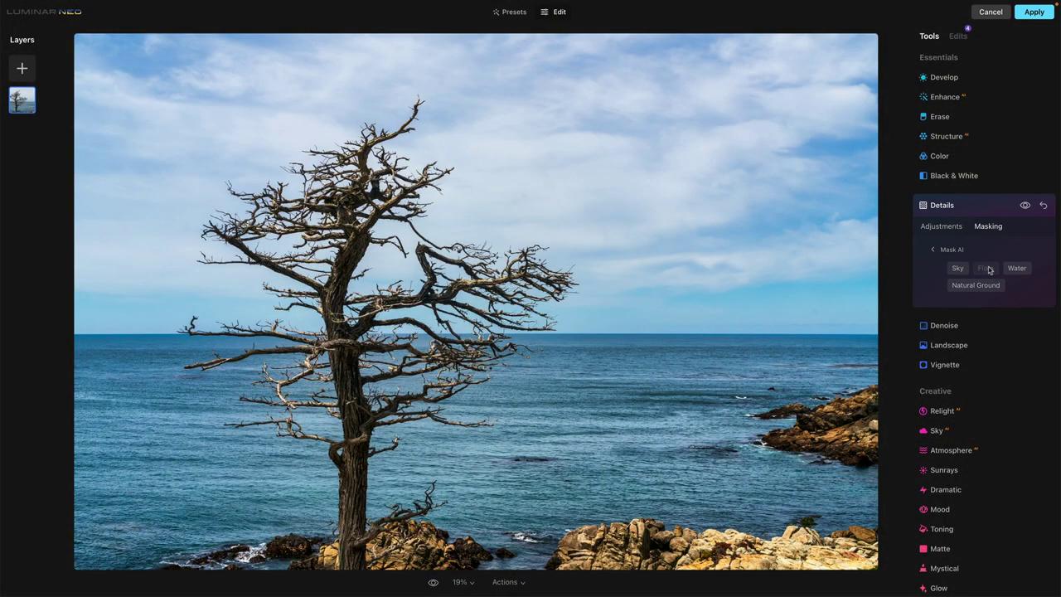
pyautogui.moveTo(964, 260)
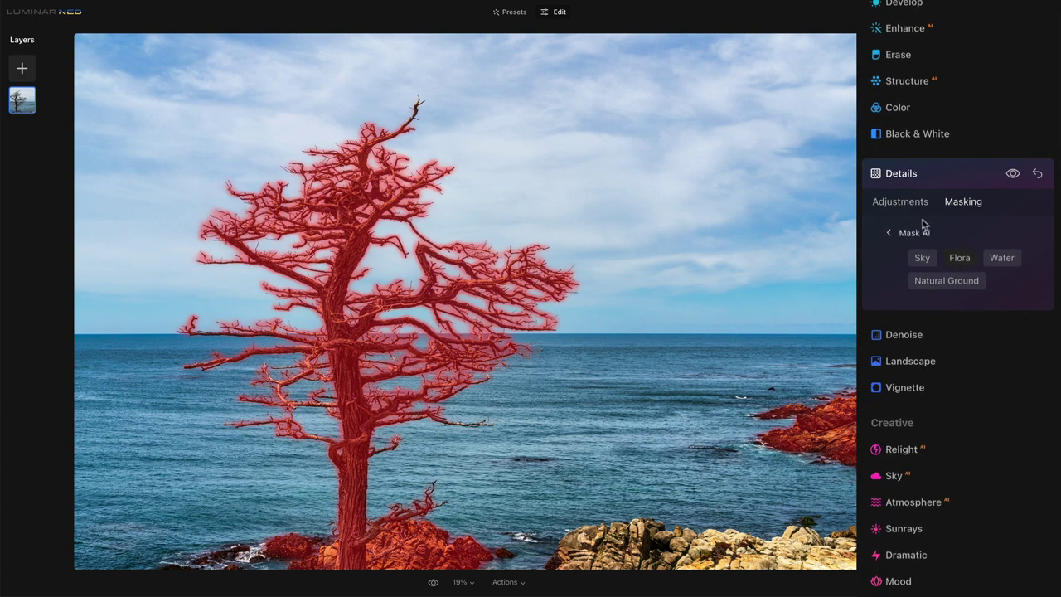
# Look at the Details masking brush in Erase mode and show the mask overlay on the photo
pyautogui.click(900, 233)
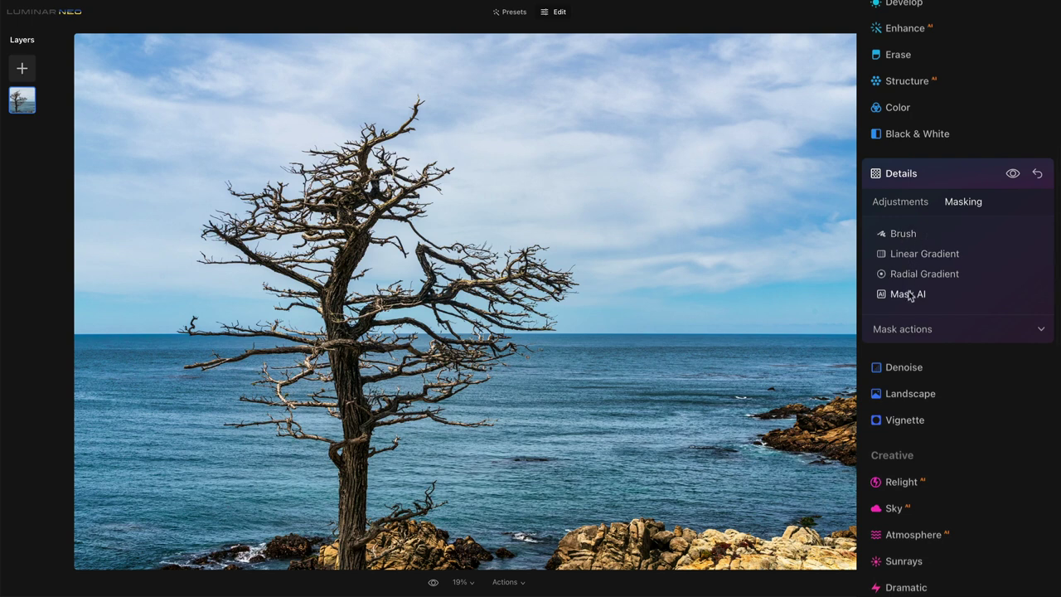
pyautogui.click(903, 235)
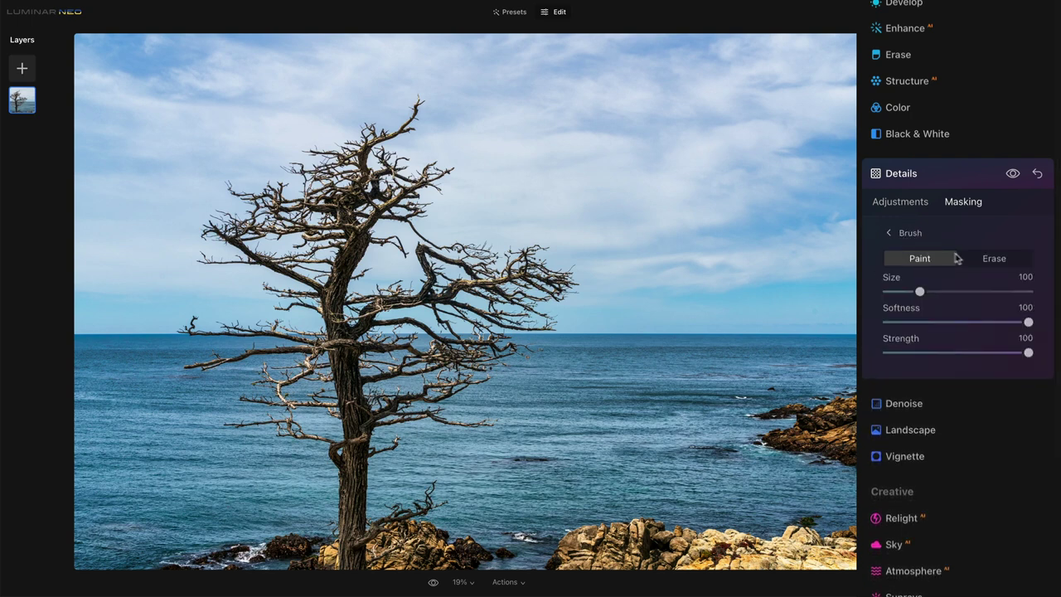
pyautogui.click(982, 259)
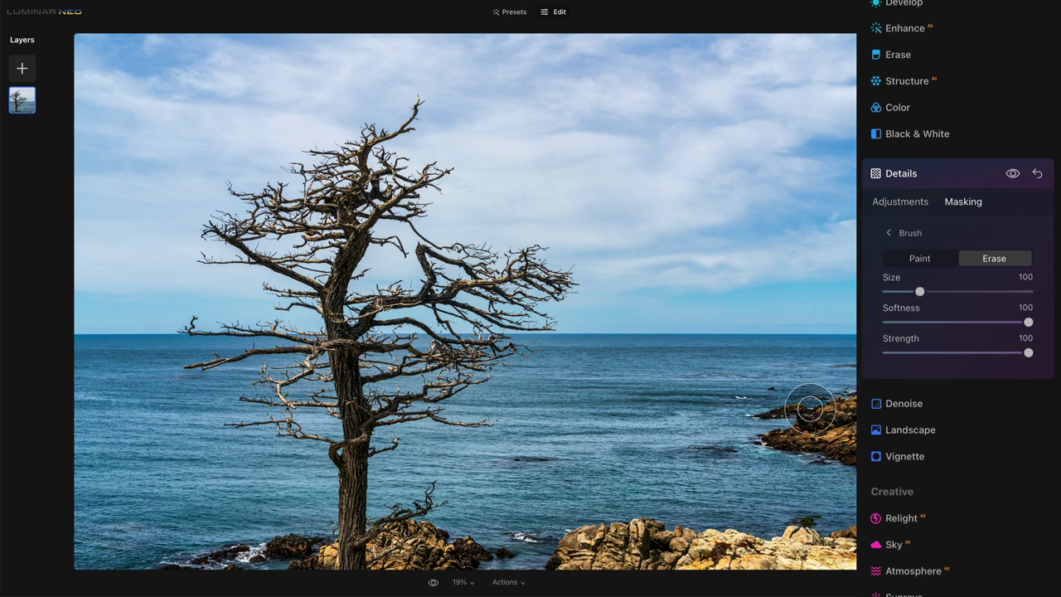
pyautogui.click(890, 234)
pyautogui.click(911, 329)
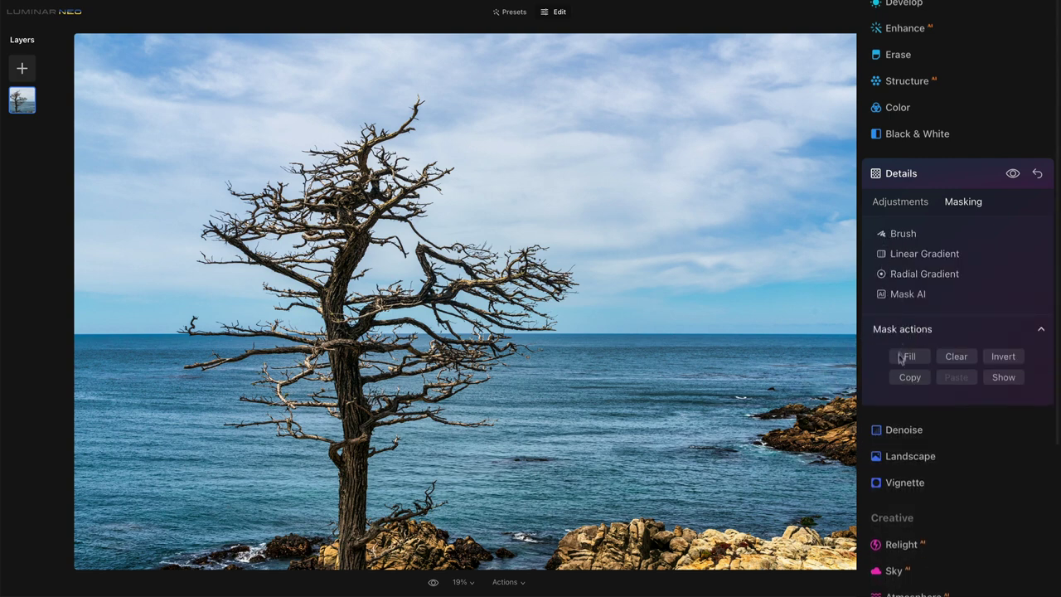
pyautogui.click(1004, 377)
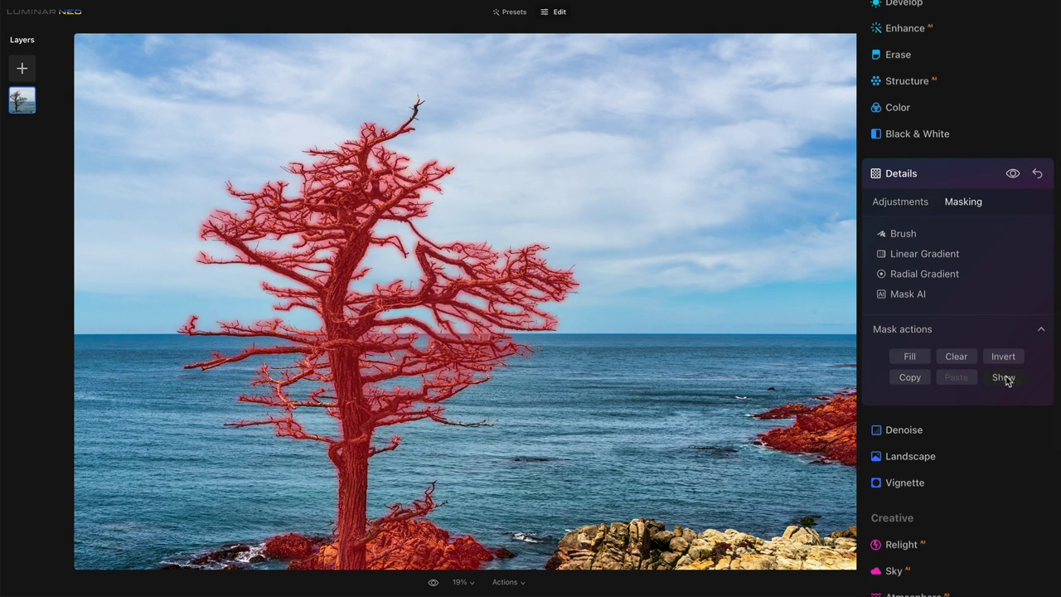
# Erase the Details mask from the rocks on the far shore and around the tree's base with the size 100 brush
pyautogui.click(903, 233)
pyautogui.click(986, 259)
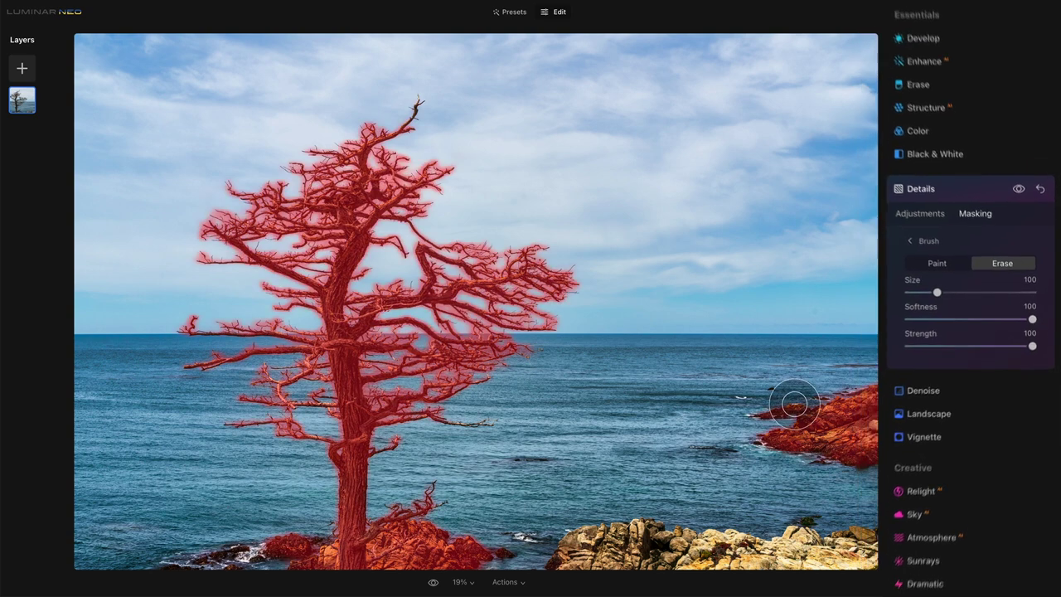
pyautogui.moveTo(837, 396)
pyautogui.mouseDown()
pyautogui.moveTo(834, 436)
pyautogui.moveTo(864, 452)
pyautogui.moveTo(822, 451)
pyautogui.moveTo(805, 411)
pyautogui.moveTo(865, 414)
pyautogui.moveTo(878, 429)
pyautogui.moveTo(877, 404)
pyautogui.moveTo(872, 397)
pyautogui.moveTo(833, 447)
pyautogui.mouseUp()
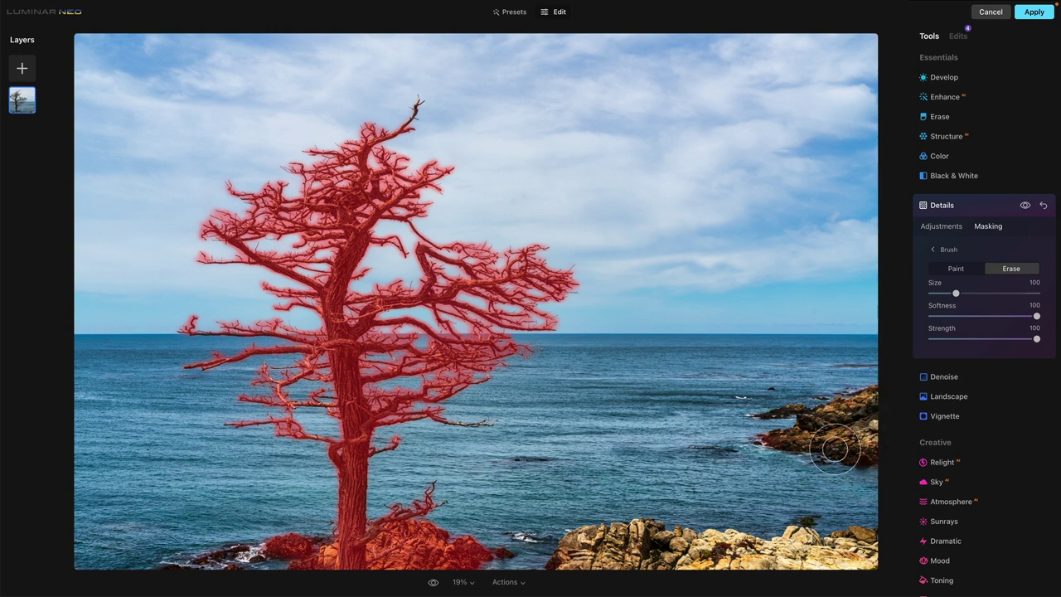
pyautogui.moveTo(461, 547)
pyautogui.mouseDown()
pyautogui.moveTo(481, 550)
pyautogui.moveTo(398, 549)
pyautogui.moveTo(455, 559)
pyautogui.mouseUp()
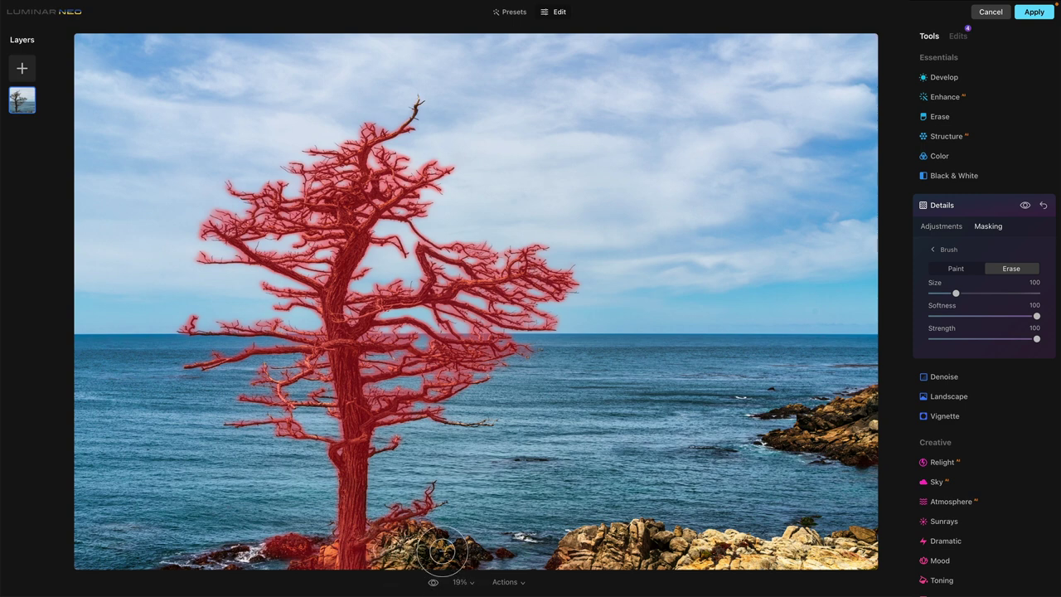
pyautogui.moveTo(300, 565)
pyautogui.mouseDown()
pyautogui.moveTo(281, 540)
pyautogui.moveTo(239, 556)
pyautogui.moveTo(304, 569)
pyautogui.moveTo(303, 548)
pyautogui.moveTo(182, 555)
pyautogui.mouseUp()
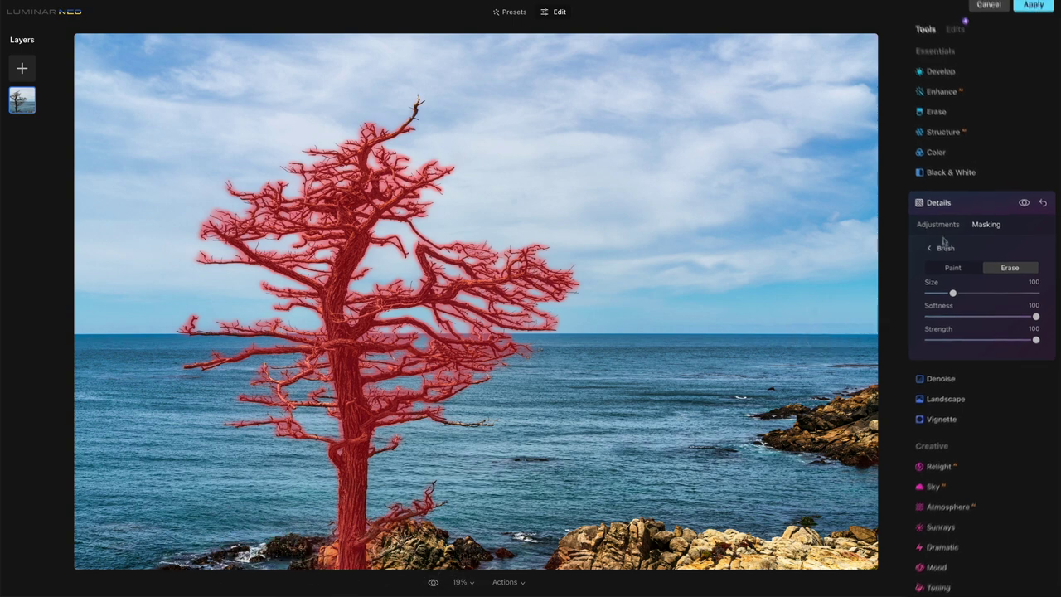
# Set the Sharpen amount of the Details adjustment to 14
pyautogui.click(912, 205)
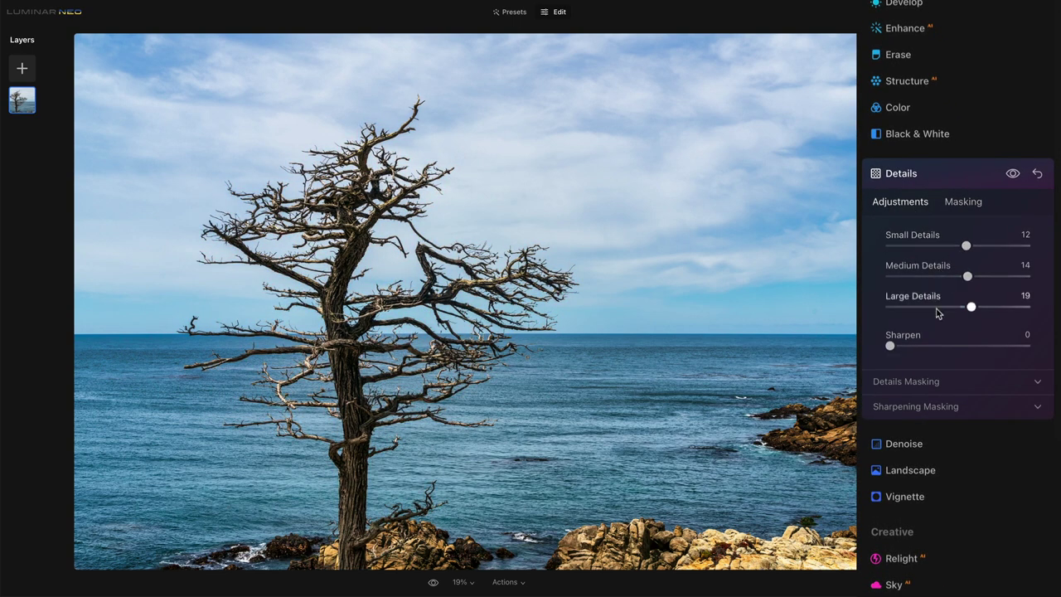
pyautogui.click(905, 346)
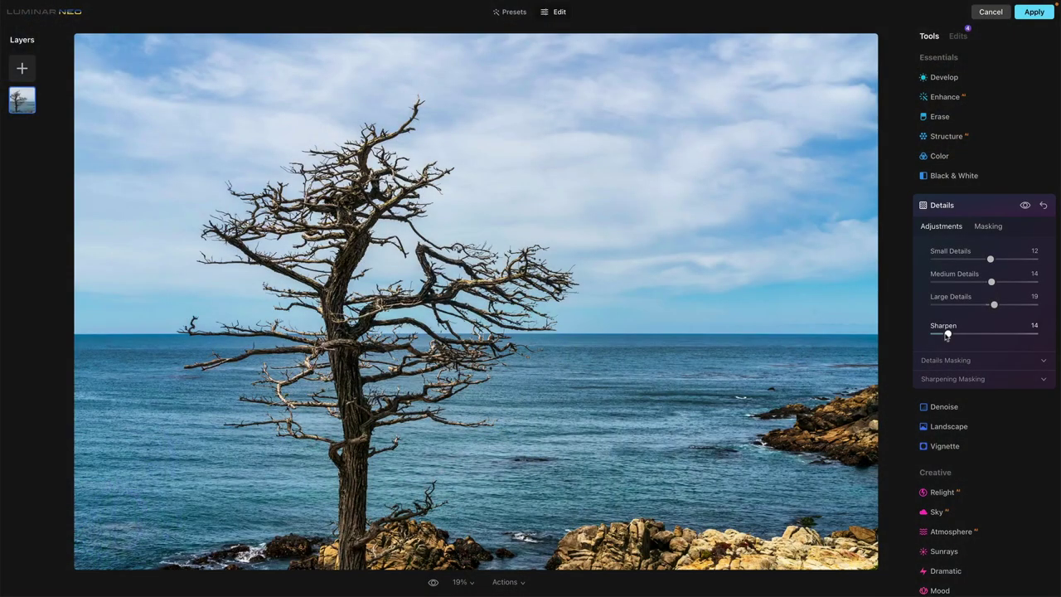
# Add a Soft Focus Glow to the tree photo and set its amount to 38
pyautogui.scroll(-5, 951, 307)
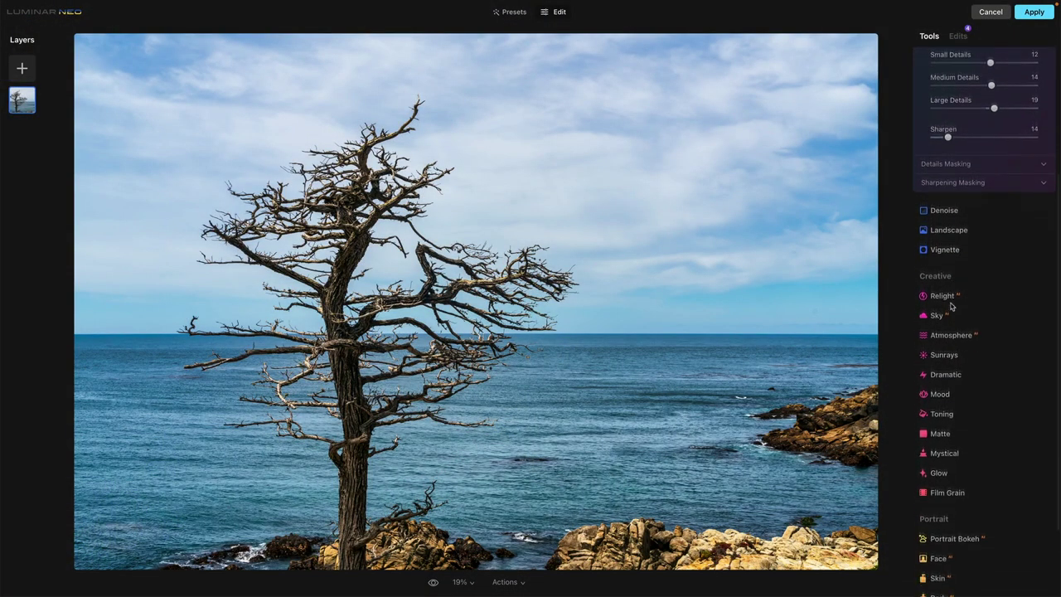
pyautogui.scroll(-1, 951, 306)
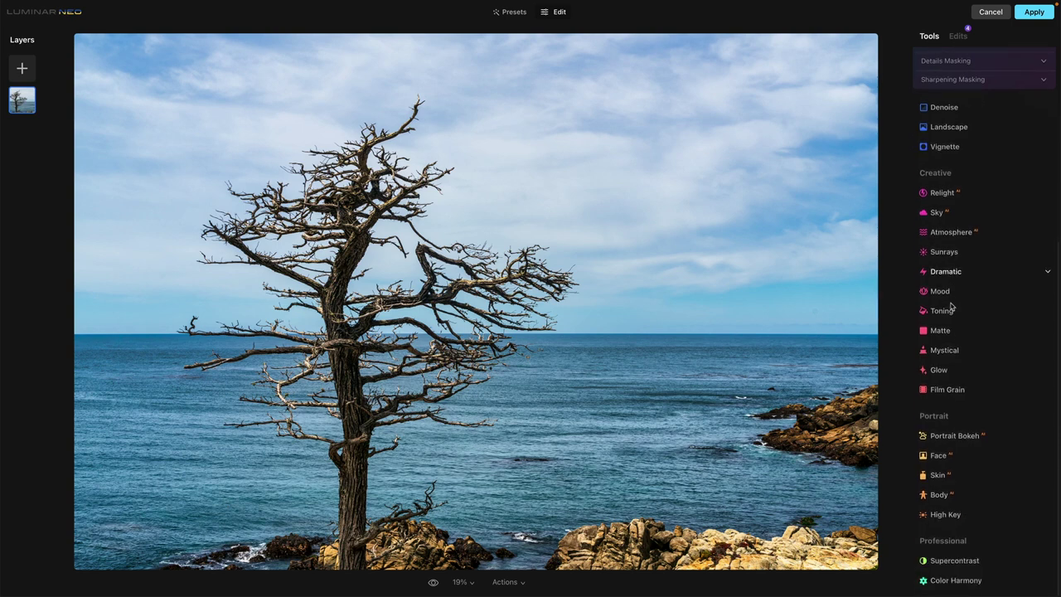
pyautogui.click(945, 371)
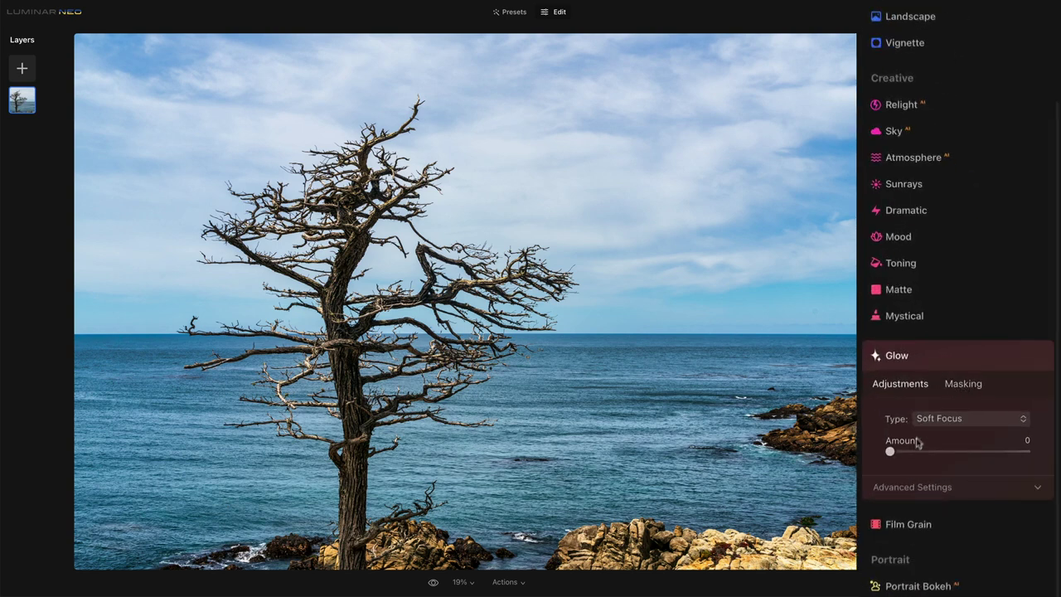
pyautogui.moveTo(934, 412); pyautogui.dragTo(952, 411)
pyautogui.click(934, 452)
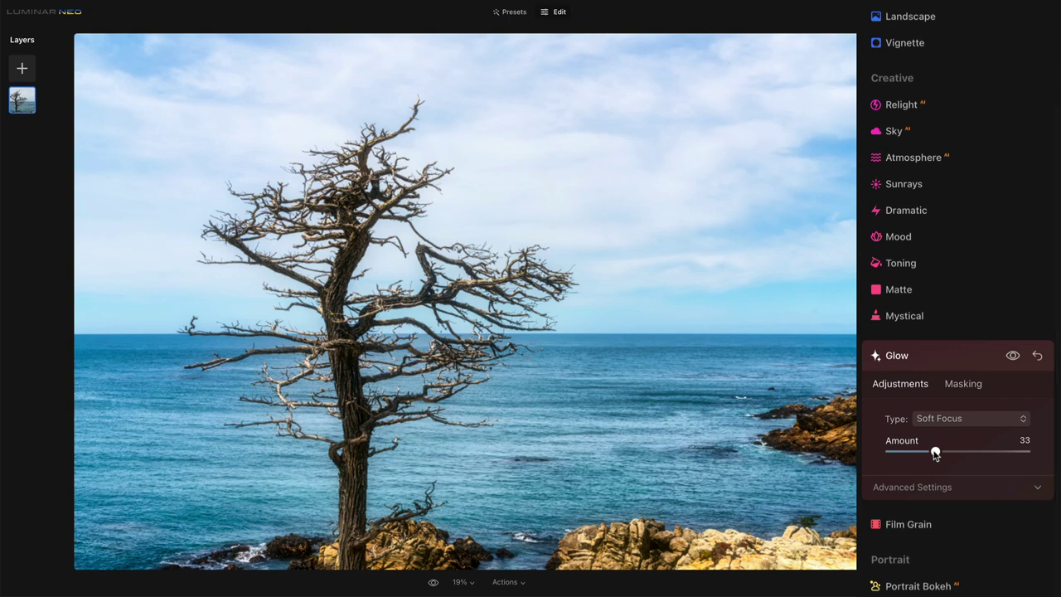
pyautogui.click(924, 451)
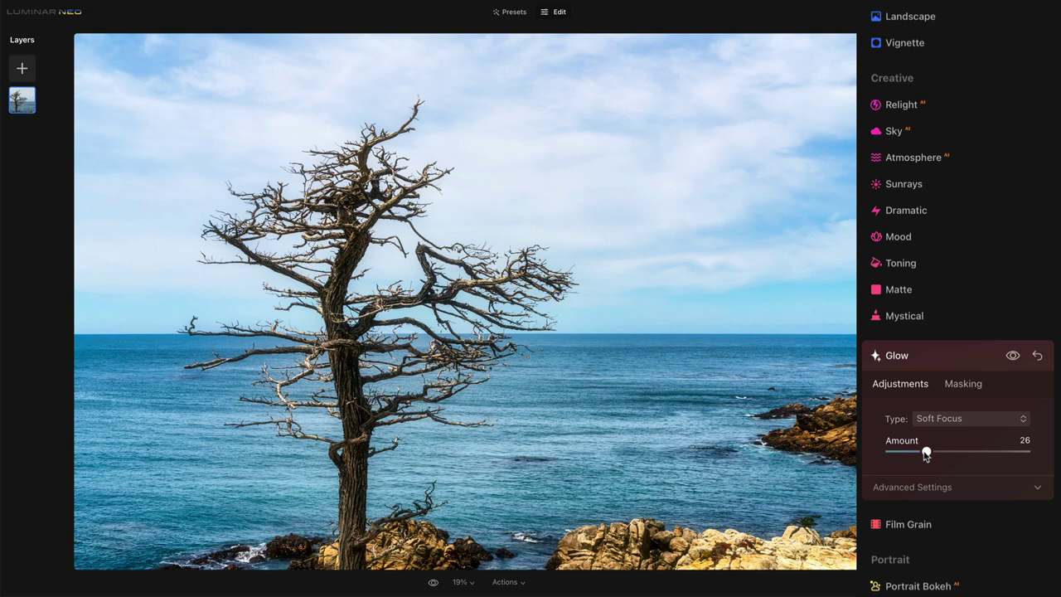
pyautogui.moveTo(926, 454); pyautogui.dragTo(930, 458)
pyautogui.click(926, 453)
pyautogui.click(942, 454)
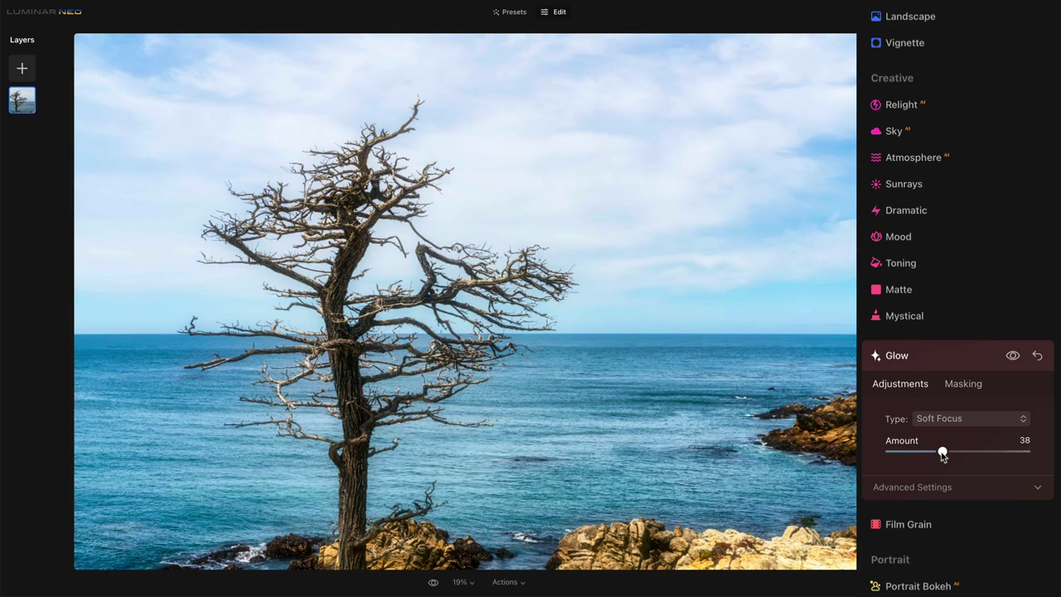
# Limit the Glow effect to the Sky and Water regions with Mask AI
pyautogui.click(960, 384)
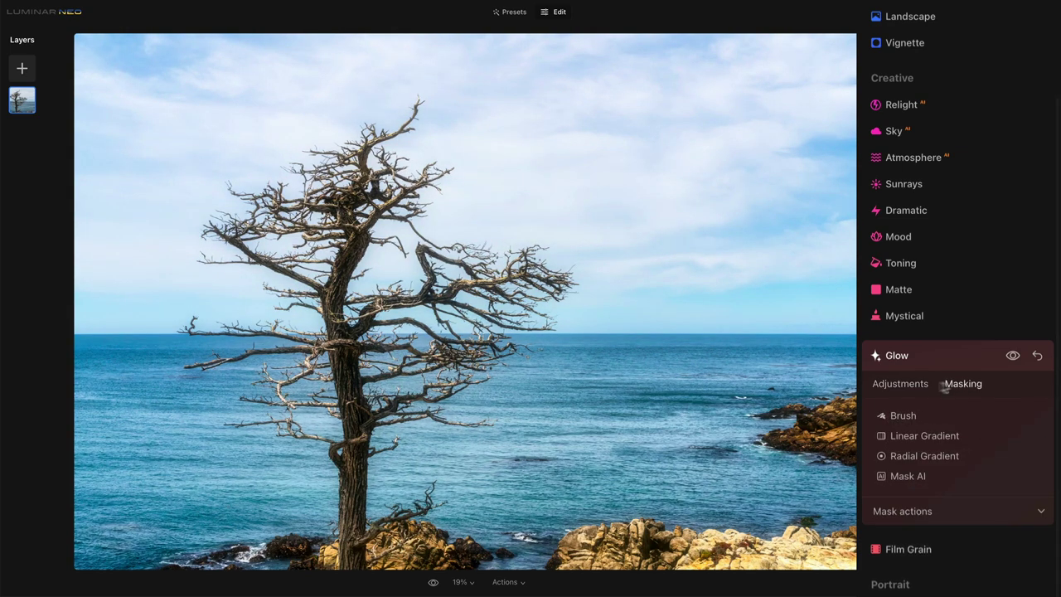
pyautogui.click(909, 476)
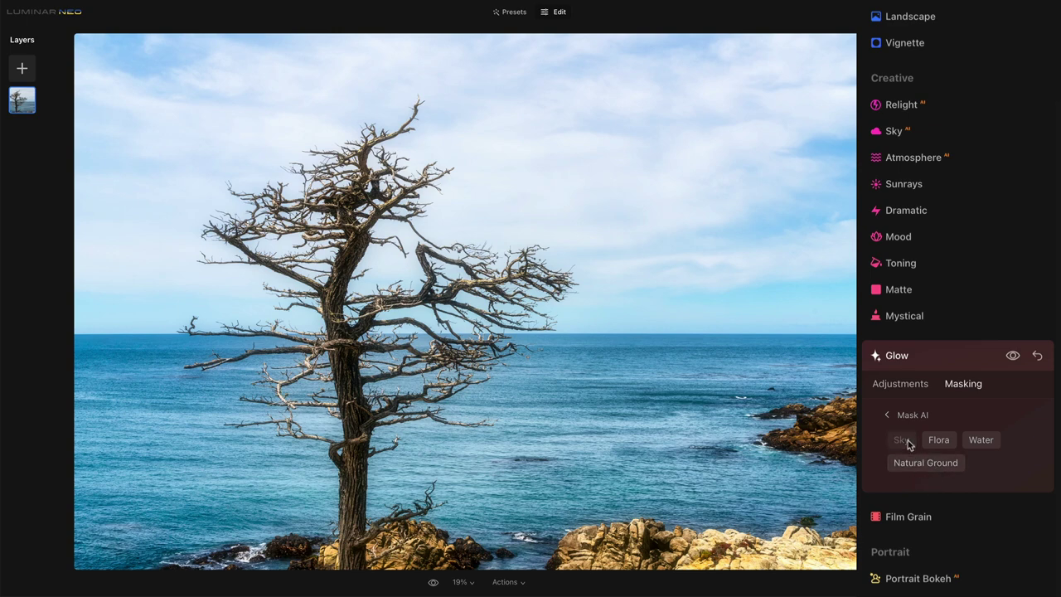
pyautogui.click(902, 440)
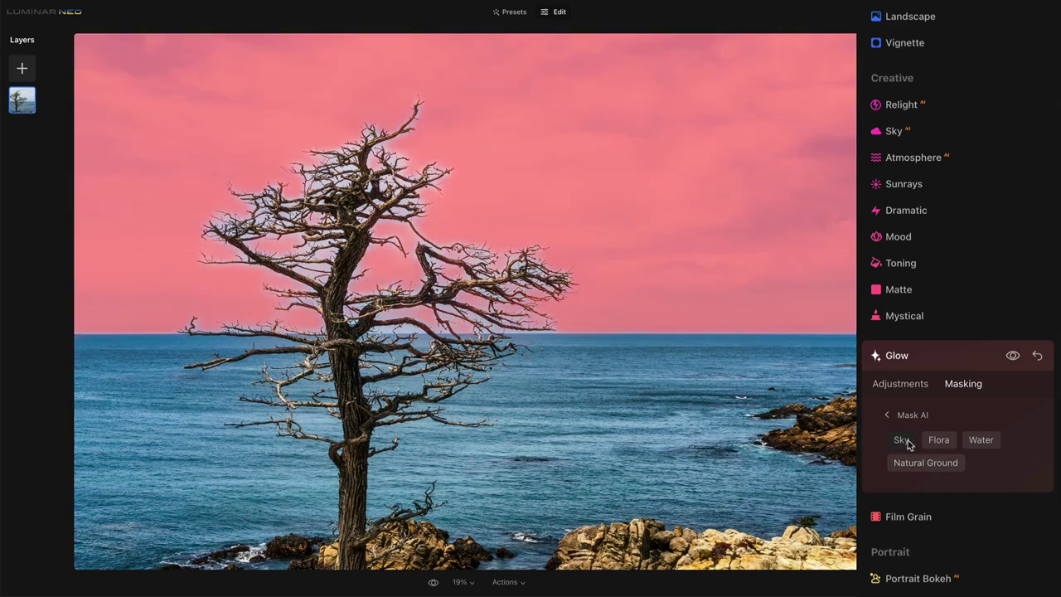
pyautogui.click(984, 441)
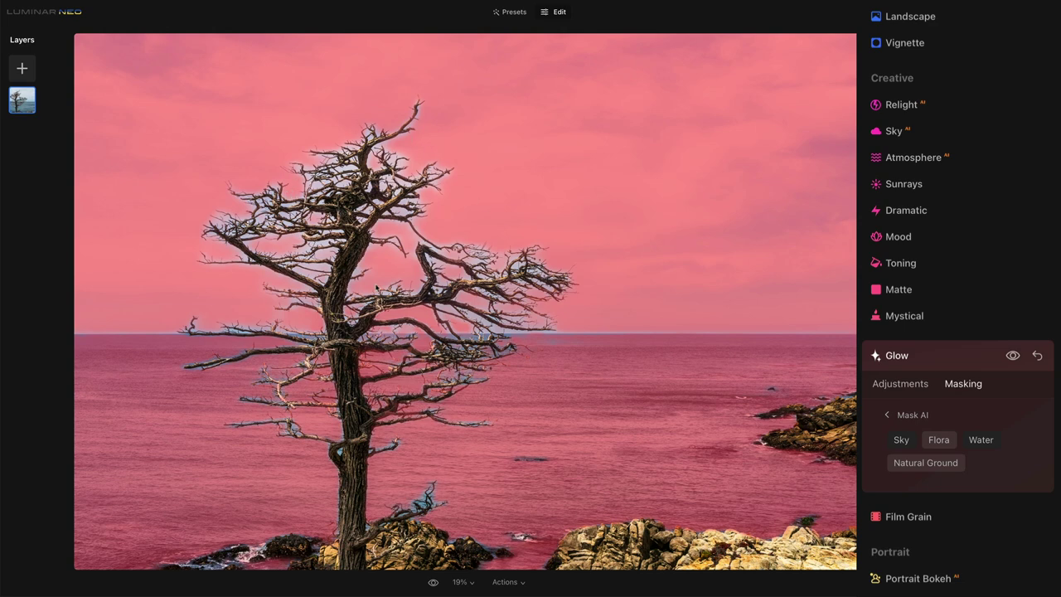
pyautogui.click(888, 416)
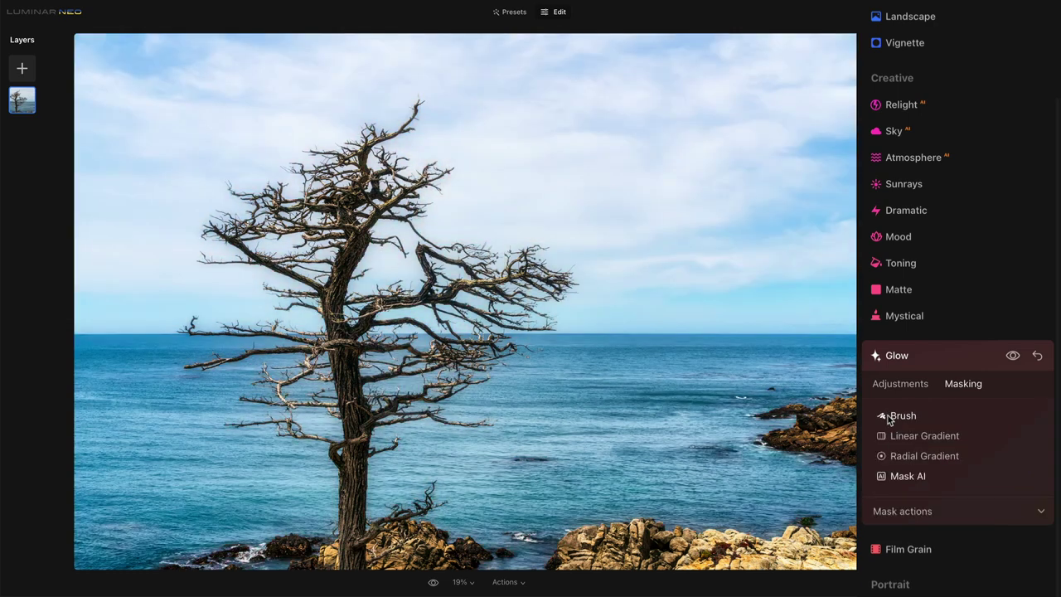
# Compare the photo with and without the Glow effect and readjust the Glow amount
pyautogui.click(1012, 356)
pyautogui.click(1011, 356)
pyautogui.click(1011, 356)
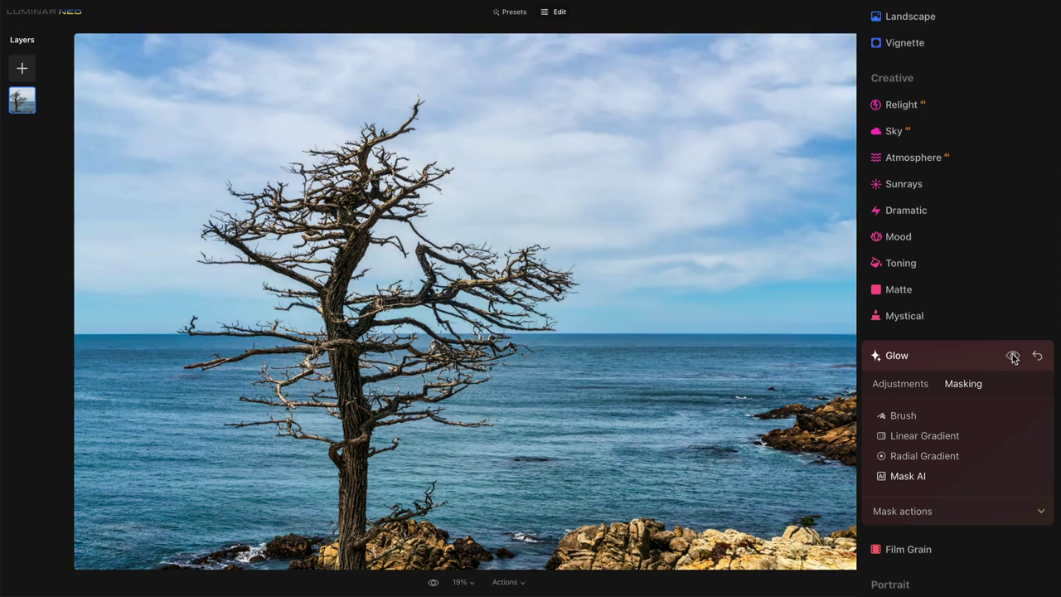
pyautogui.click(1011, 357)
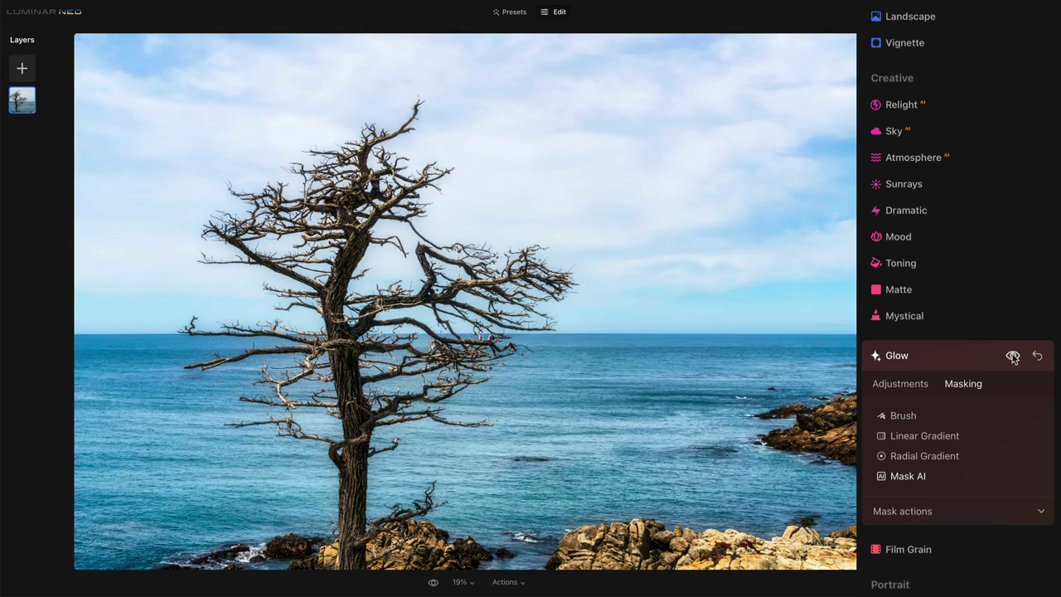
pyautogui.click(895, 386)
pyautogui.click(925, 453)
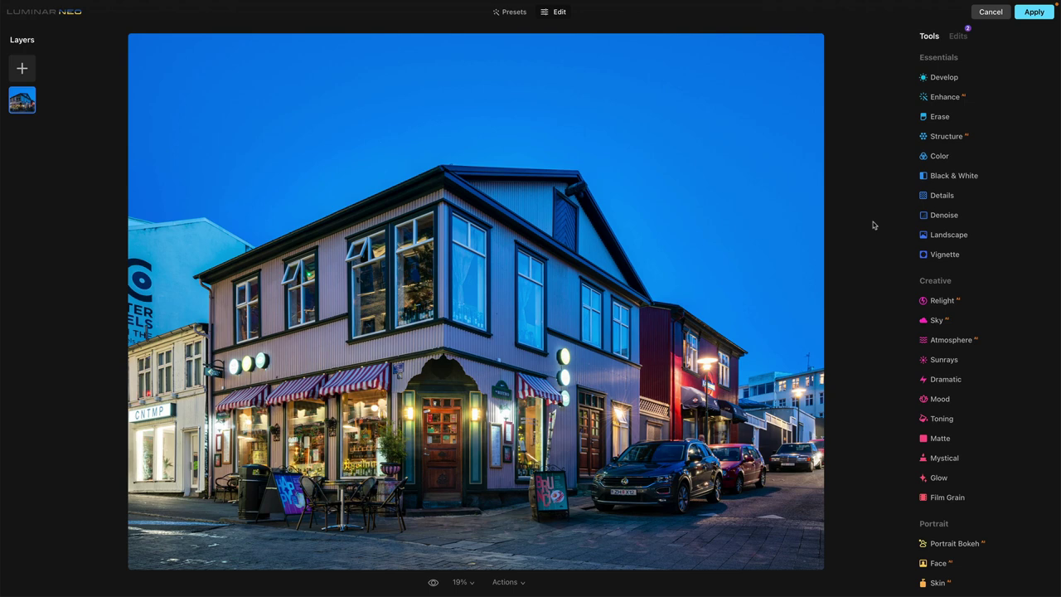
# Try the Sky, Architecture, Water and Transport regions of Mask AI for the Details adjustment and mask the Man Made Ground
pyautogui.click(966, 198)
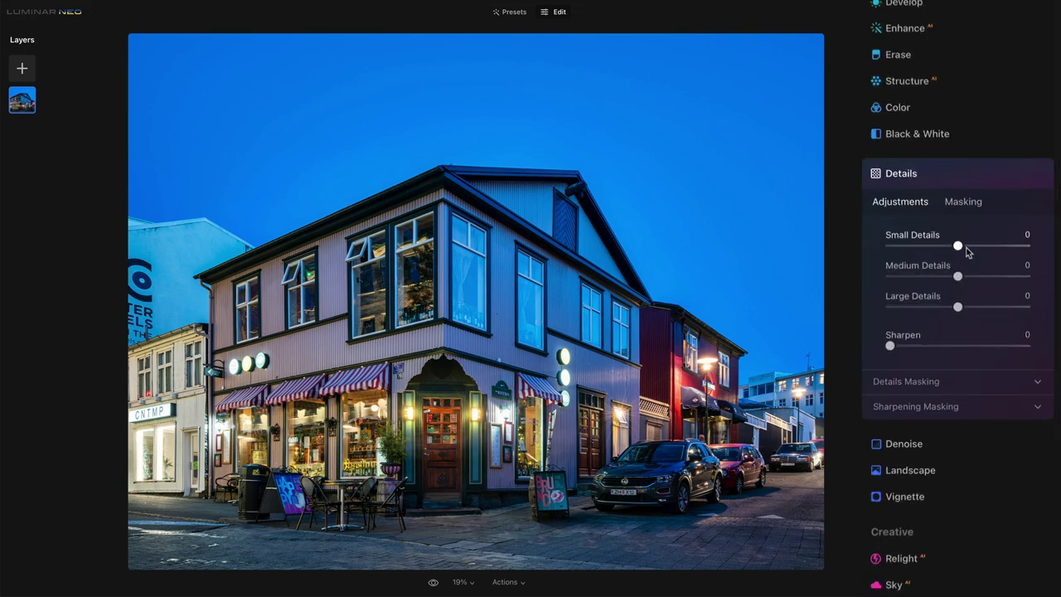
pyautogui.click(964, 202)
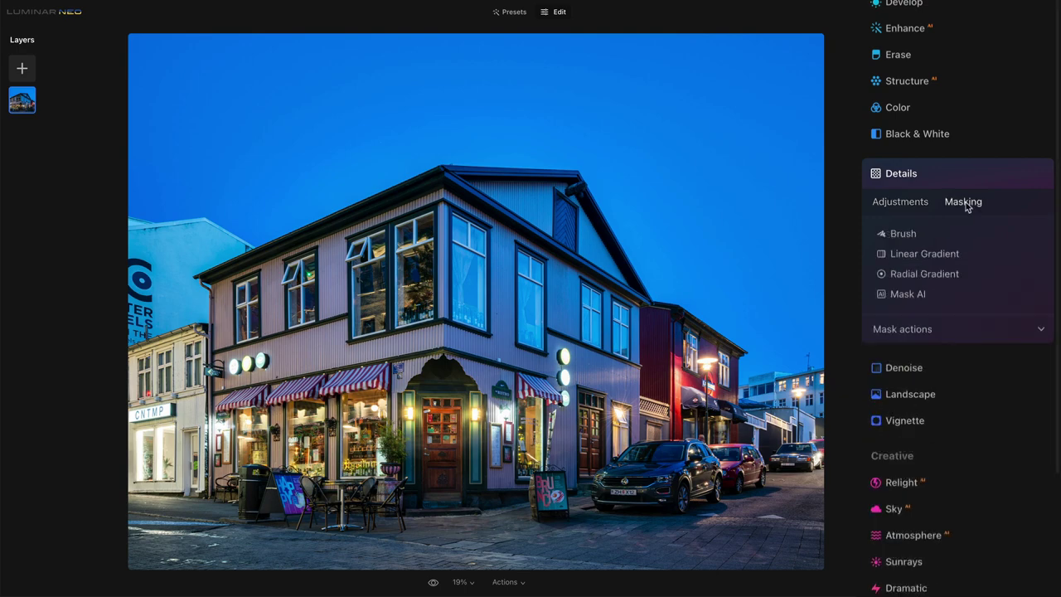
pyautogui.click(908, 294)
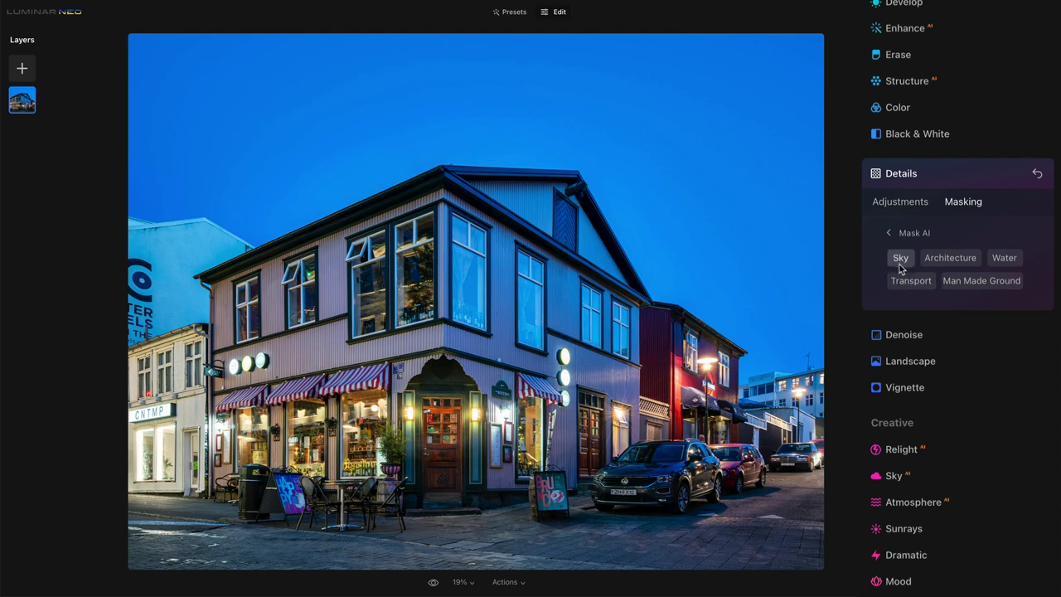
pyautogui.click(900, 261)
pyautogui.click(955, 262)
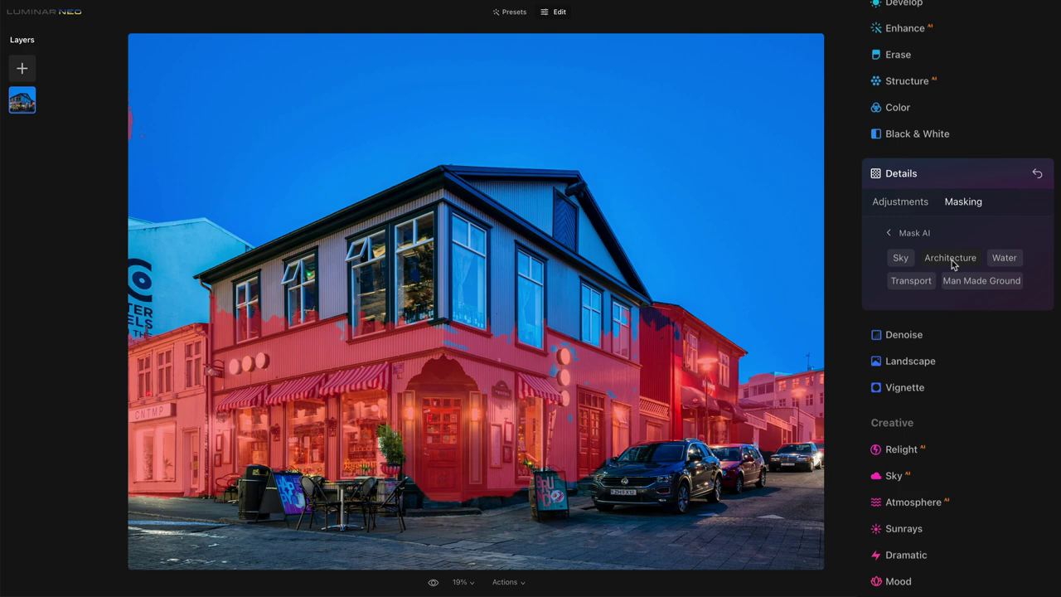
pyautogui.click(1003, 259)
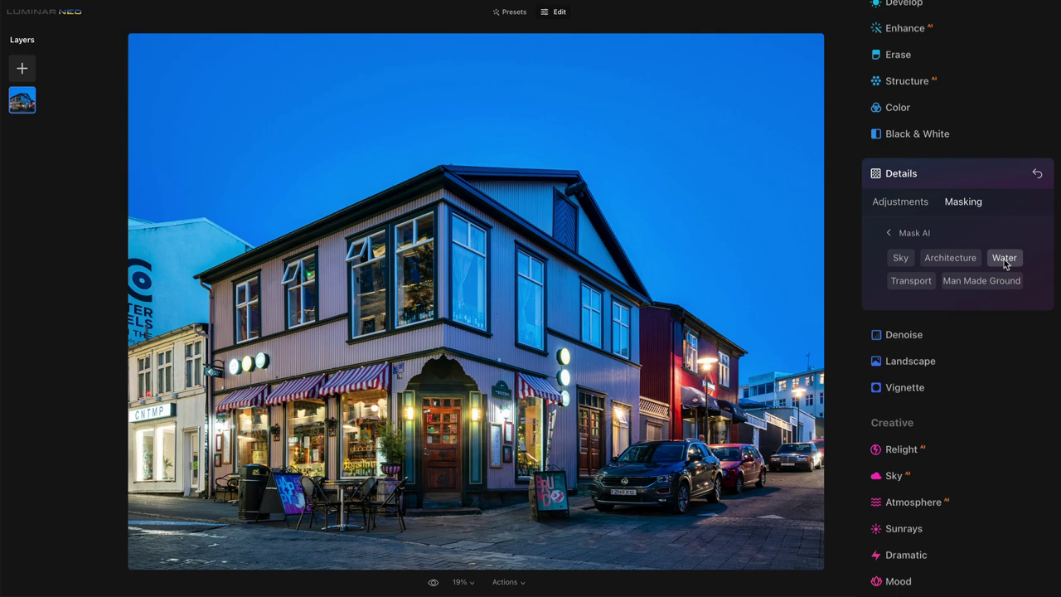
pyautogui.click(914, 283)
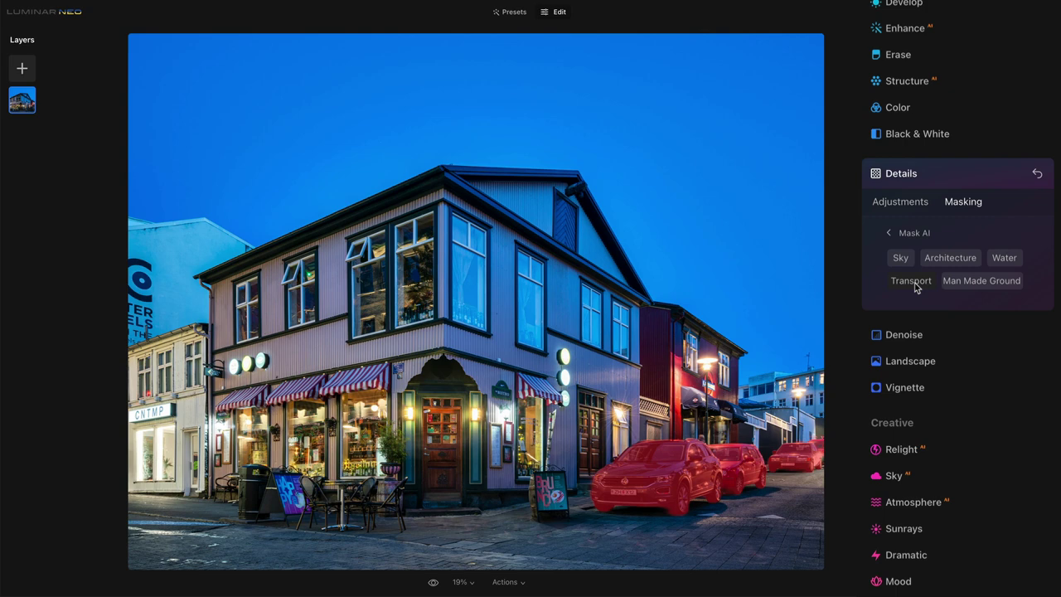
pyautogui.click(977, 283)
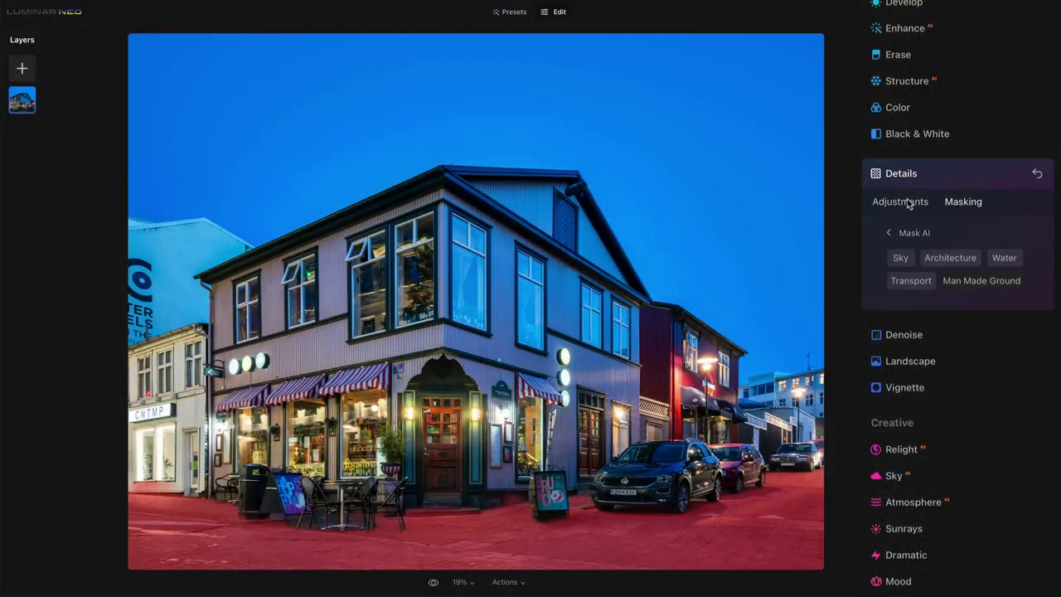
# Set Small Details to 16, Medium Details to 14 and Large Details to 23 for the masked ground
pyautogui.click(907, 203)
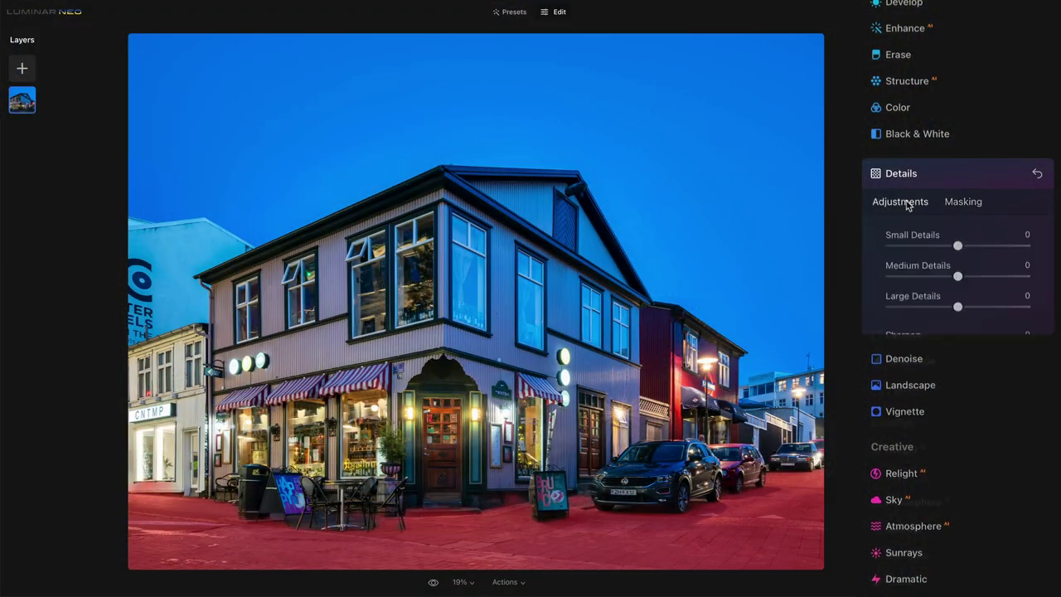
pyautogui.click(967, 246)
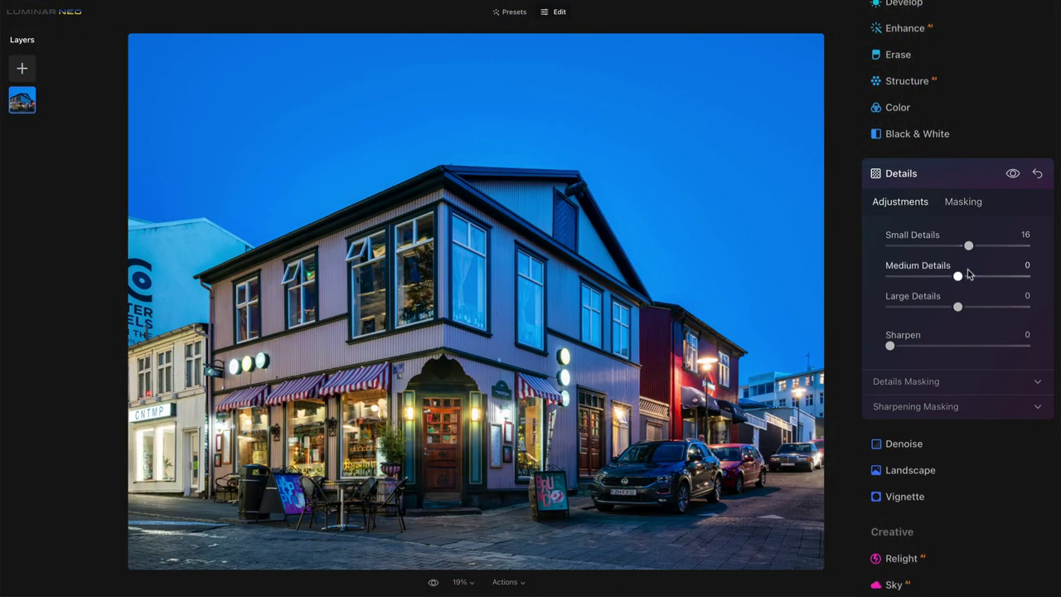
pyautogui.click(966, 275)
pyautogui.click(974, 307)
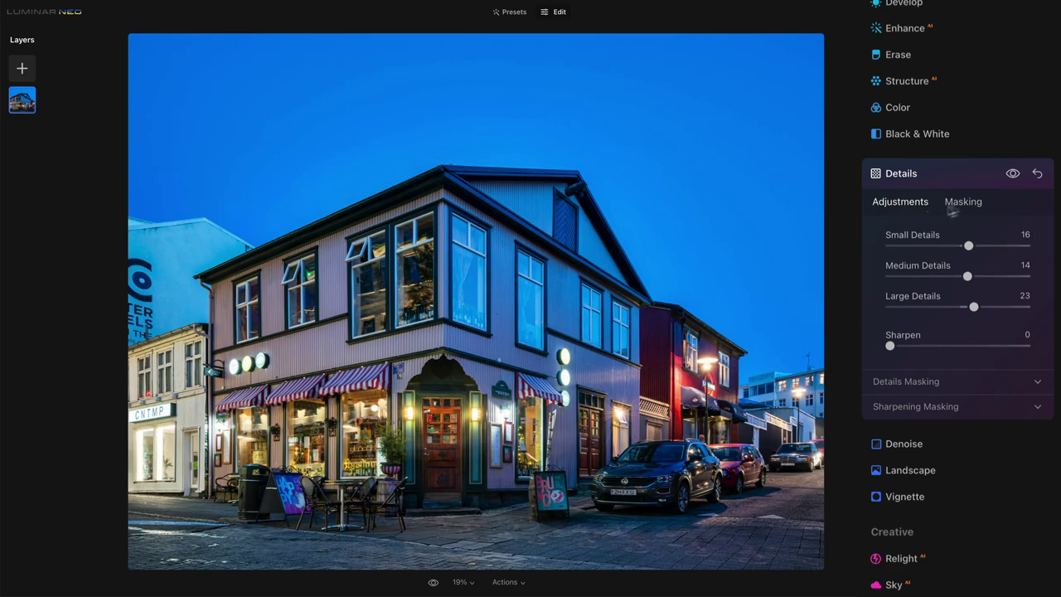
# Compare the photo with and without the Details adjustment, both fitted to screen and at 100% on the pavement
pyautogui.click(1012, 176)
pyautogui.click(1011, 176)
pyautogui.click(461, 582)
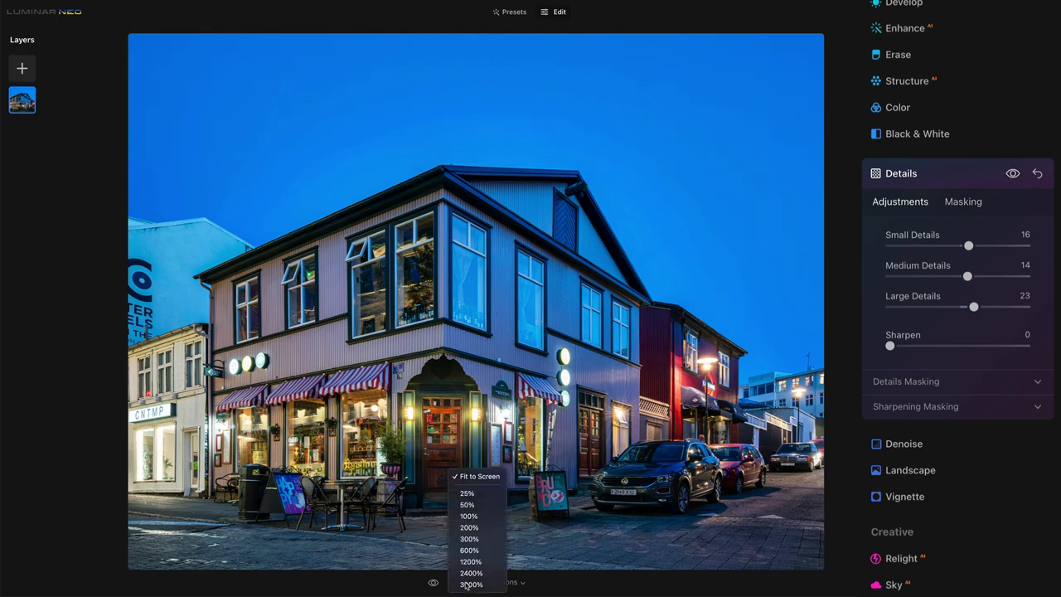
pyautogui.click(468, 515)
pyautogui.scroll(-15, 513, 130)
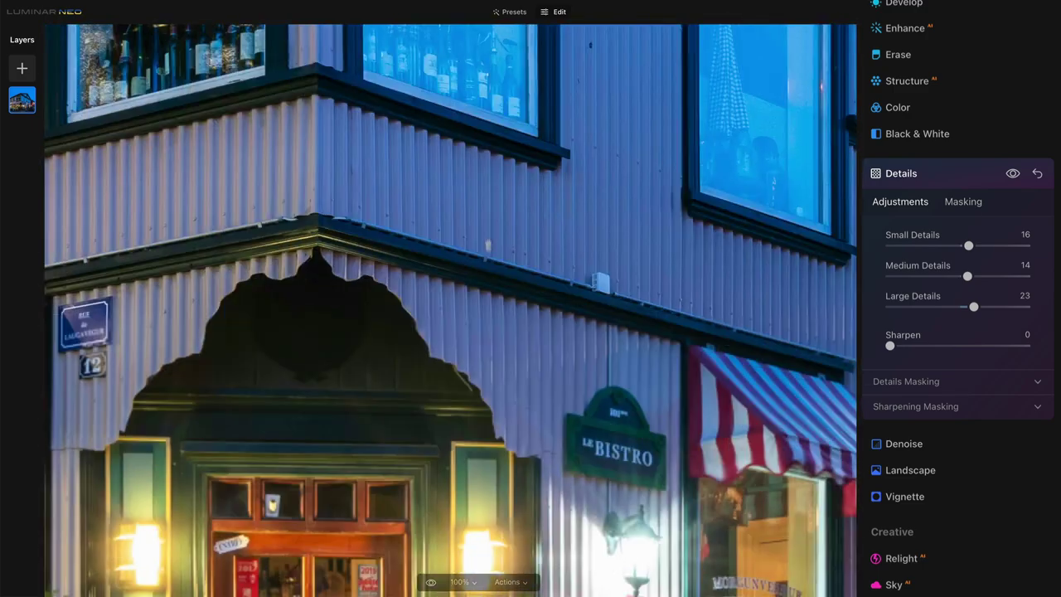
pyautogui.scroll(-3, 513, 130)
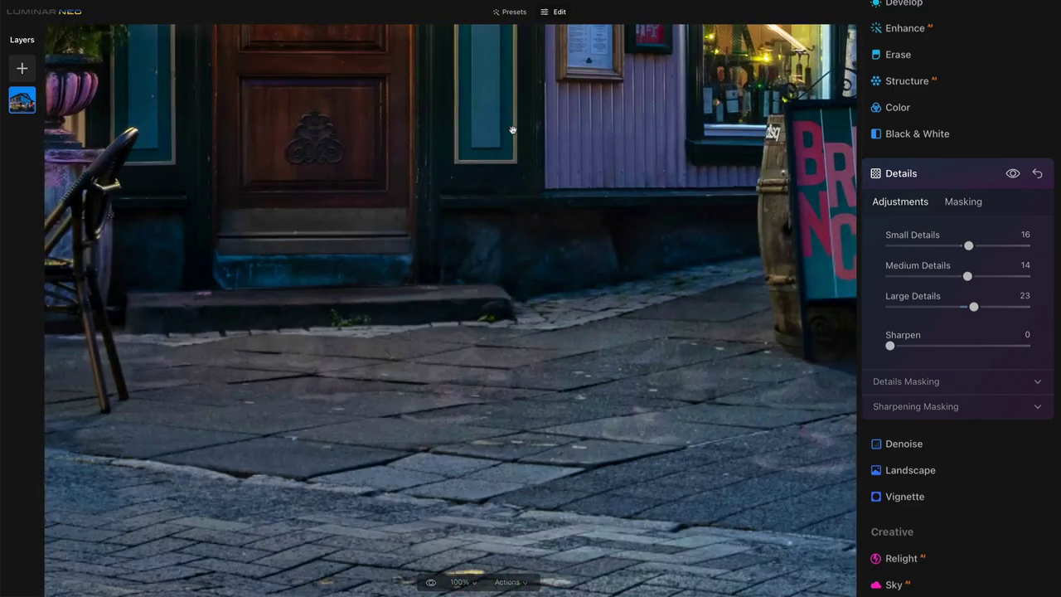
pyautogui.click(1013, 174)
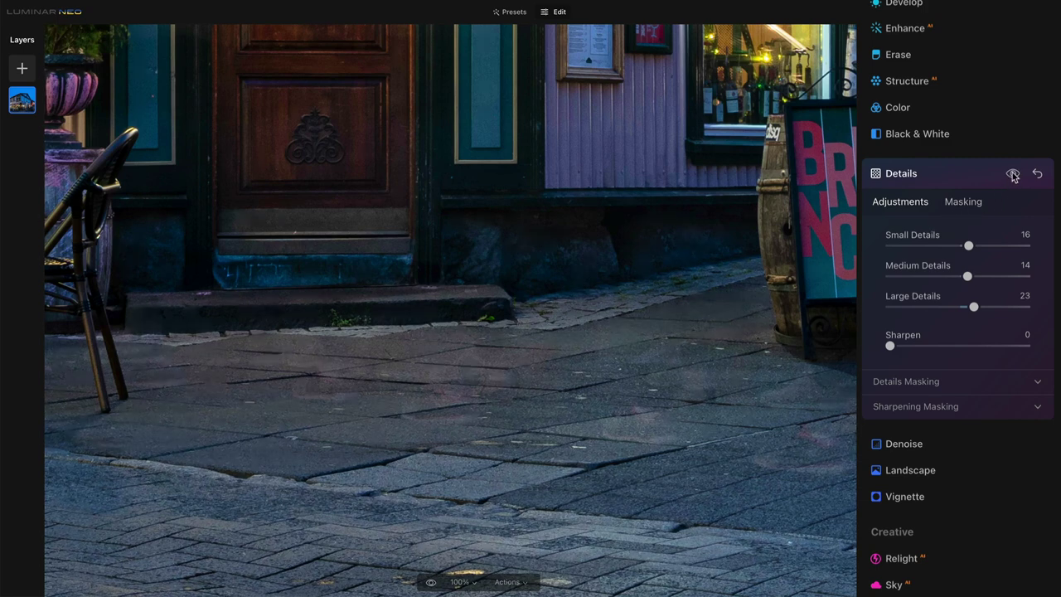
pyautogui.click(1012, 174)
pyautogui.click(468, 582)
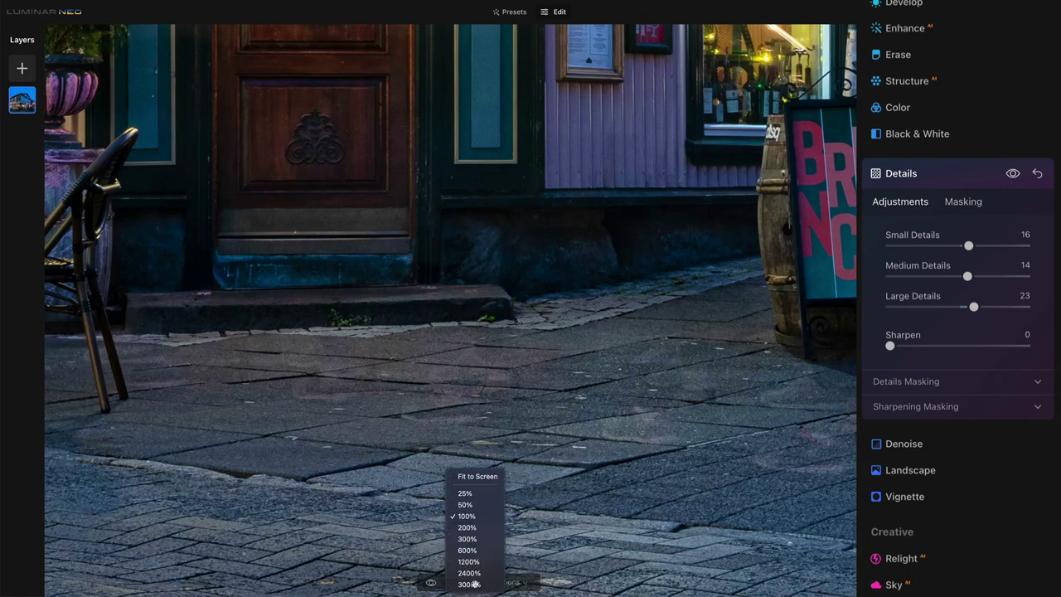
pyautogui.click(472, 476)
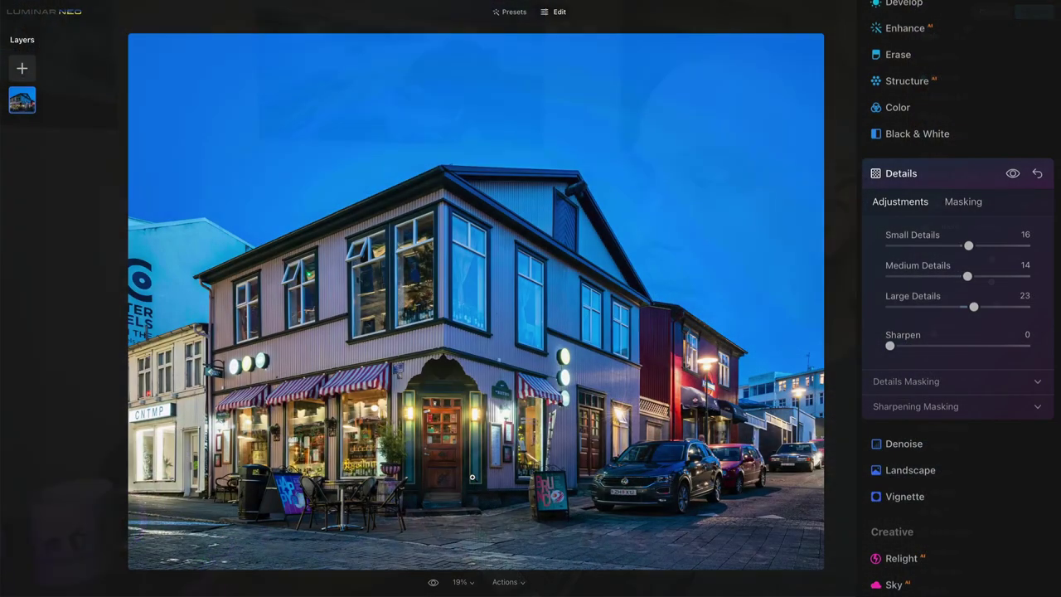
# Add the Transport region to the Mask AI selection of the Details adjustment
pyautogui.click(961, 203)
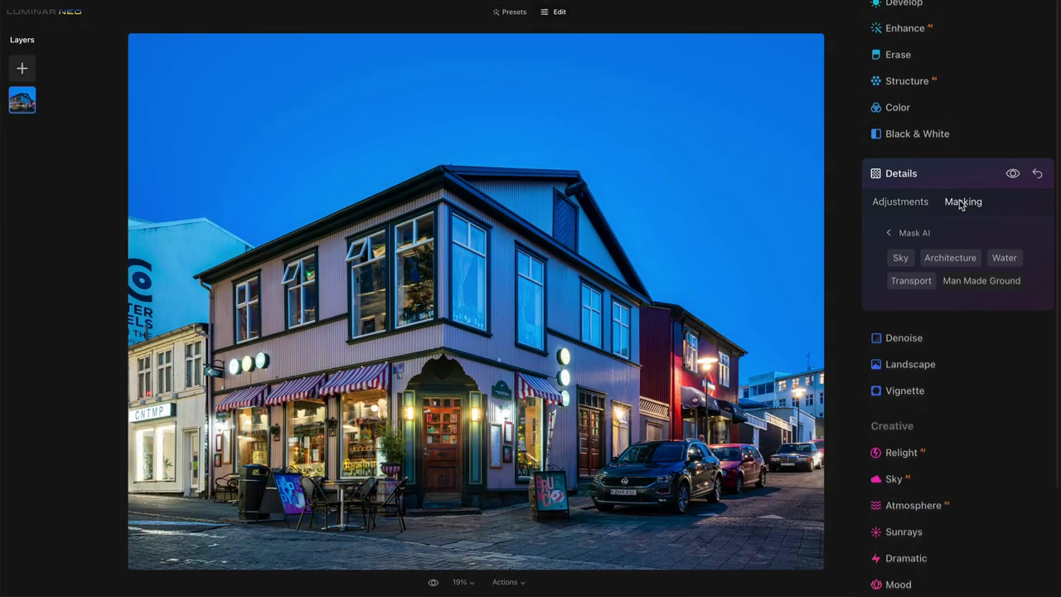
pyautogui.click(908, 281)
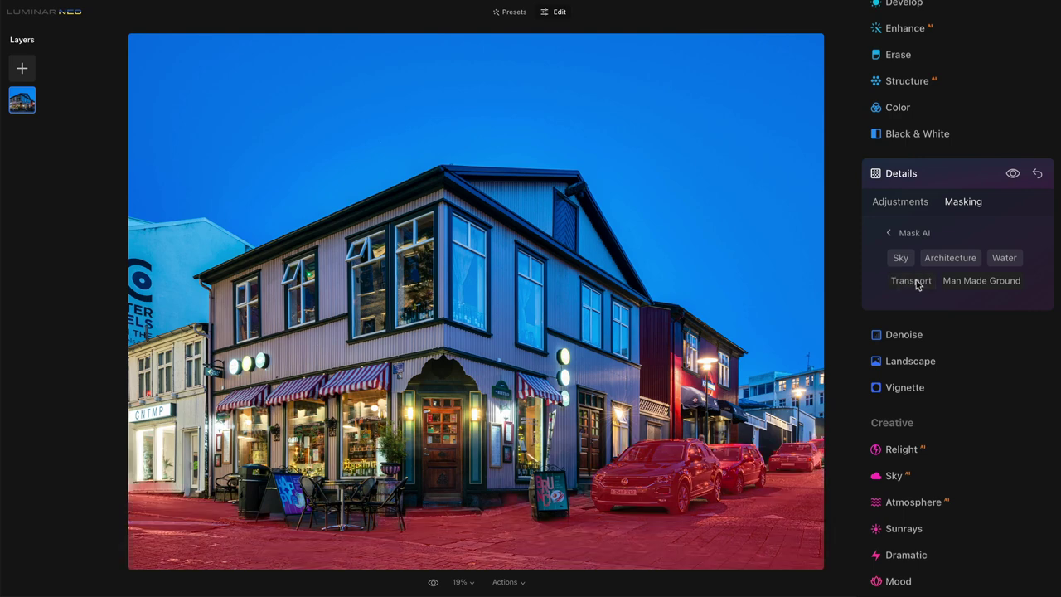
pyautogui.click(891, 234)
pyautogui.click(900, 202)
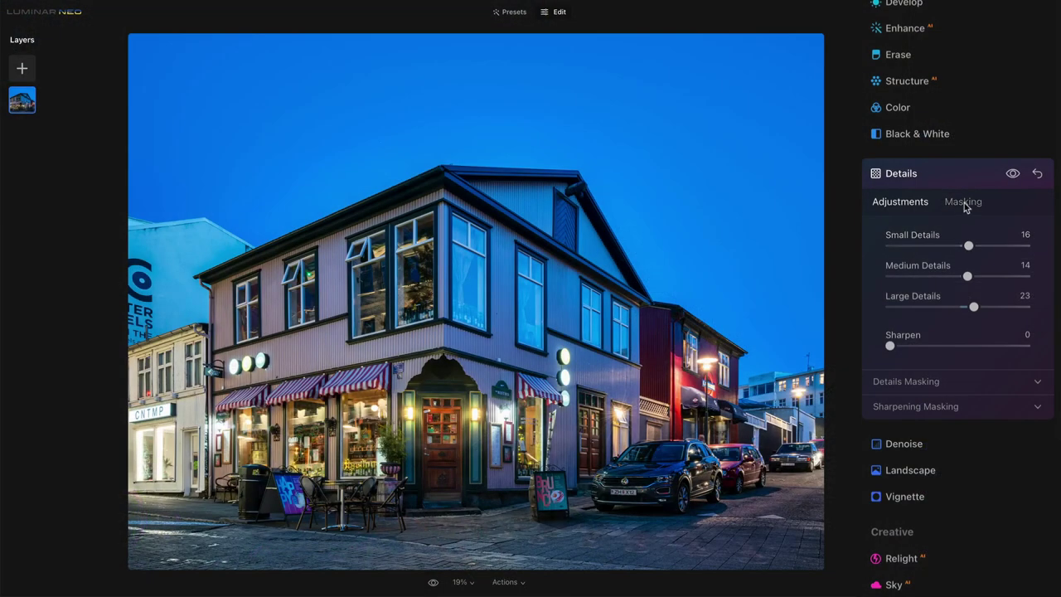
# Partly erase the Details mask over the front car with a brush at strength 32, and reset the whole Details adjustment
pyautogui.click(963, 202)
pyautogui.click(896, 237)
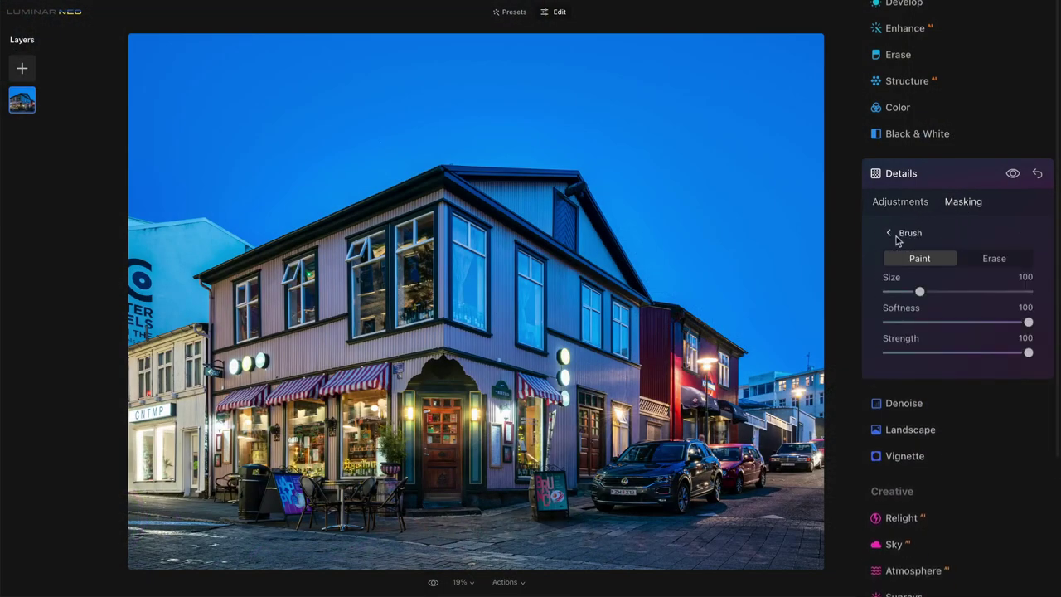
pyautogui.click(993, 259)
pyautogui.click(933, 352)
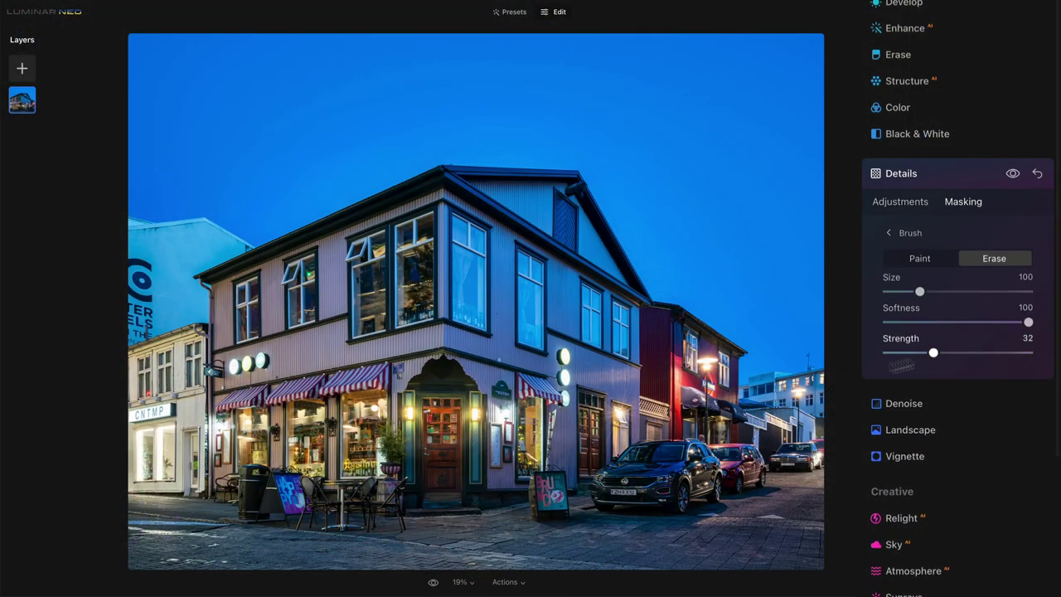
pyautogui.moveTo(678, 450)
pyautogui.mouseDown()
pyautogui.moveTo(816, 437)
pyautogui.moveTo(611, 474)
pyautogui.moveTo(813, 439)
pyautogui.moveTo(699, 473)
pyautogui.moveTo(611, 477)
pyautogui.moveTo(802, 446)
pyautogui.moveTo(605, 476)
pyautogui.mouseUp()
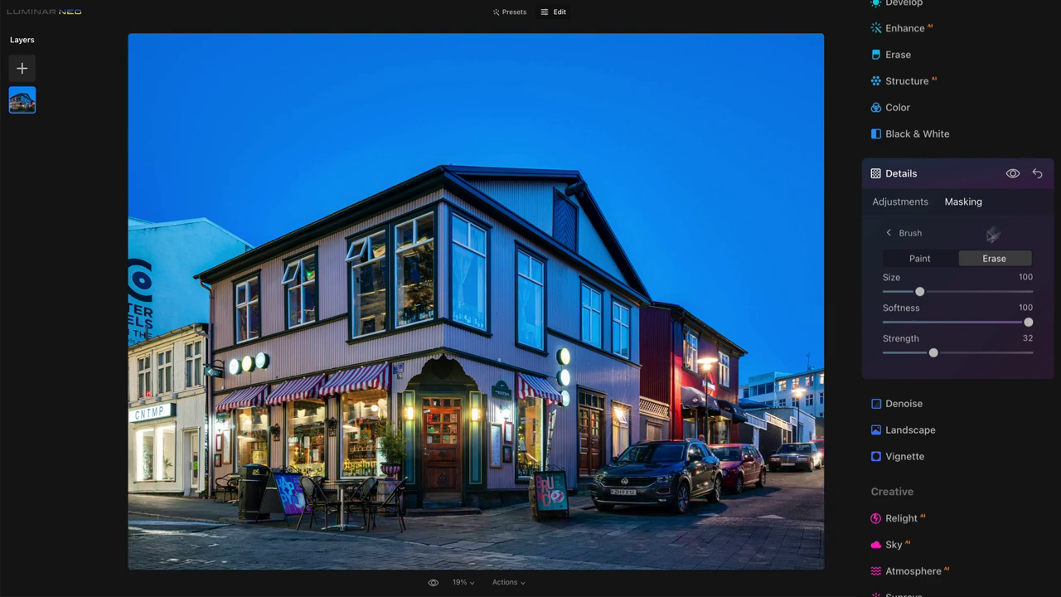
pyautogui.click(1038, 175)
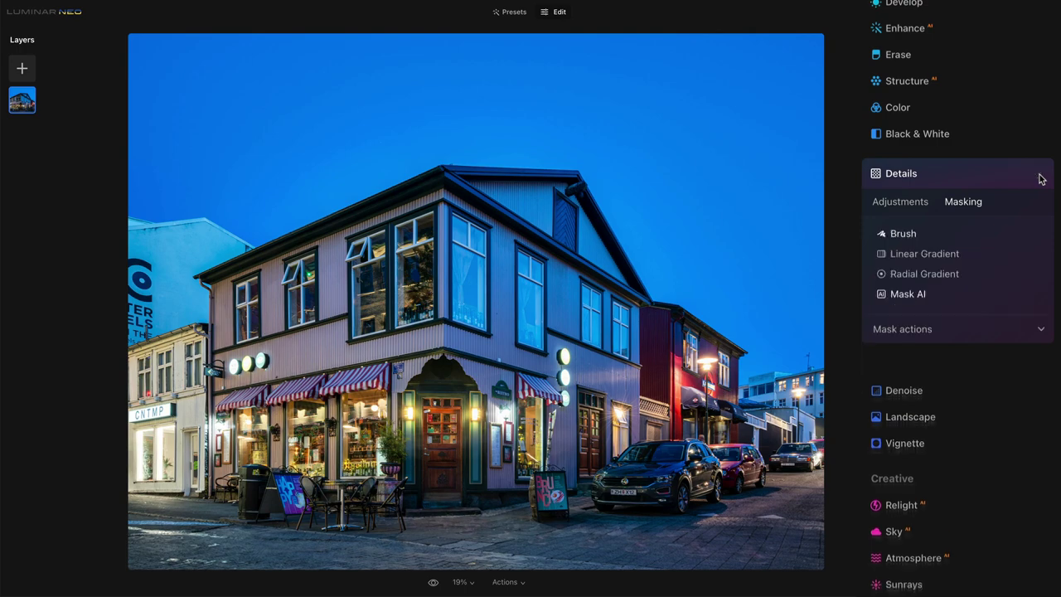
# Limit the Details adjustment to only the Man Made Ground region with Mask AI
pyautogui.click(915, 204)
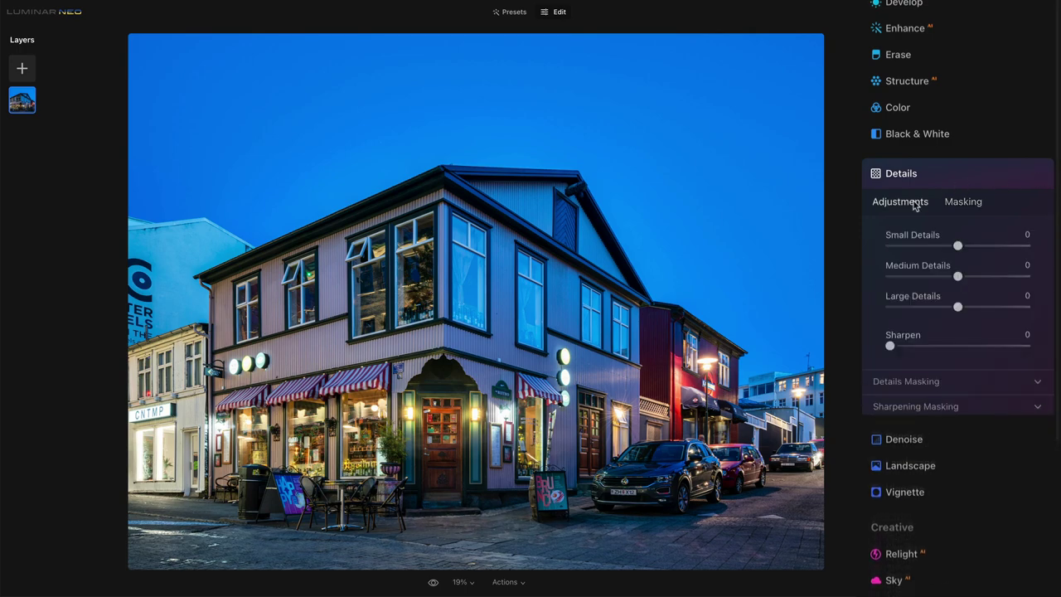
pyautogui.click(962, 203)
pyautogui.click(896, 293)
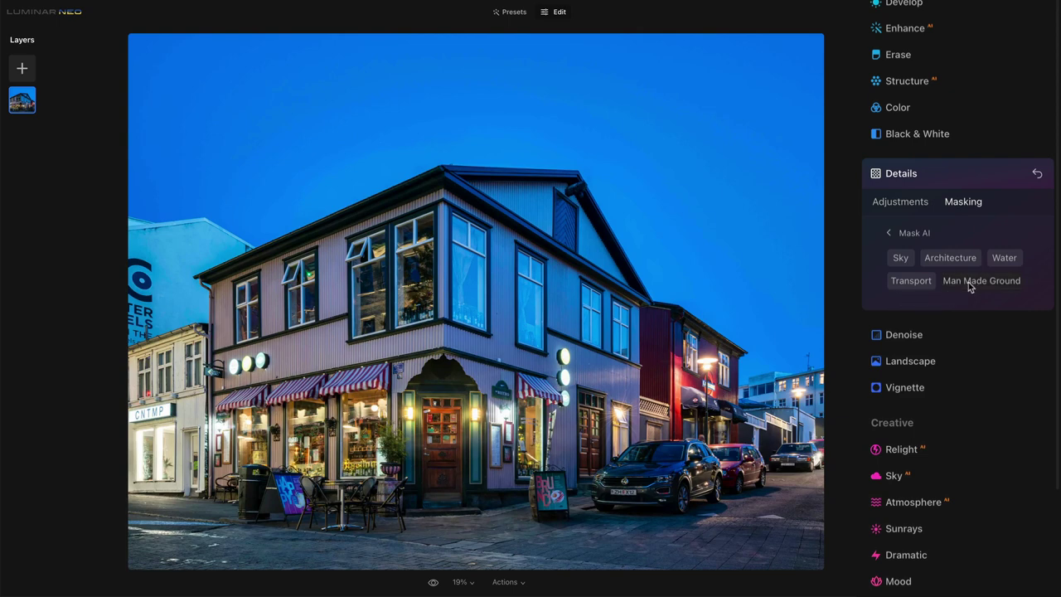
pyautogui.click(967, 282)
# Set Small, Medium and Large Details to 16 each for the masked ground
pyautogui.click(909, 204)
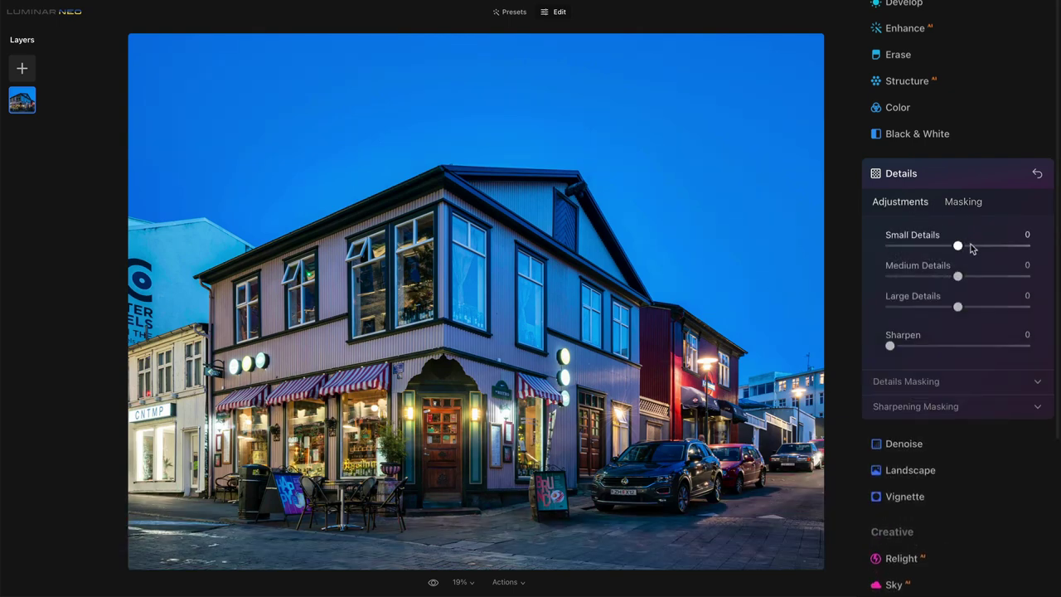
pyautogui.click(969, 246)
pyautogui.click(968, 276)
pyautogui.click(970, 307)
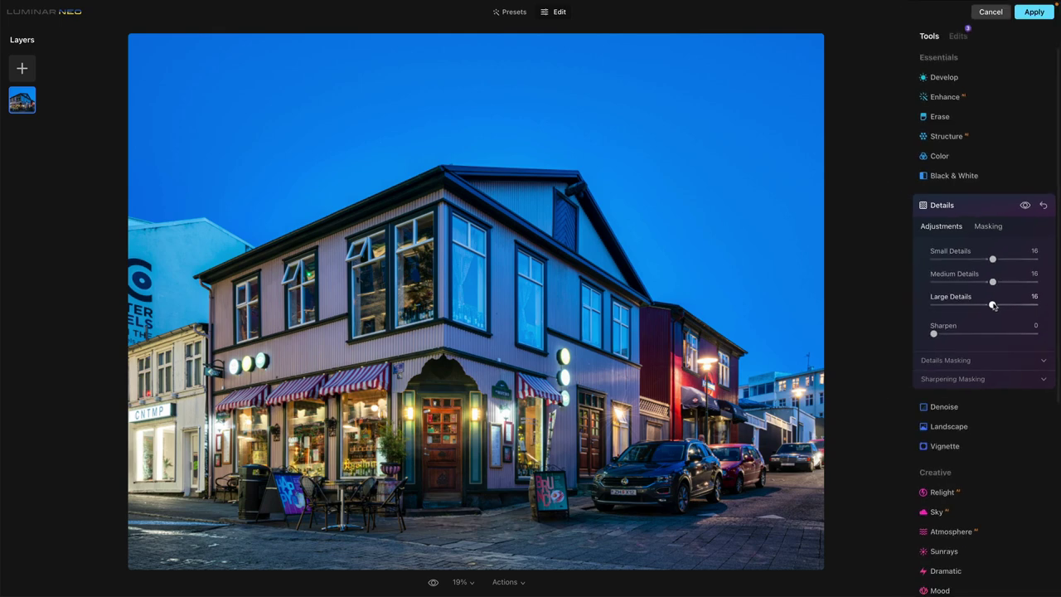
# Close the ground Details adjustment, check it in the list of applied edits and return to the tools list
pyautogui.click(983, 206)
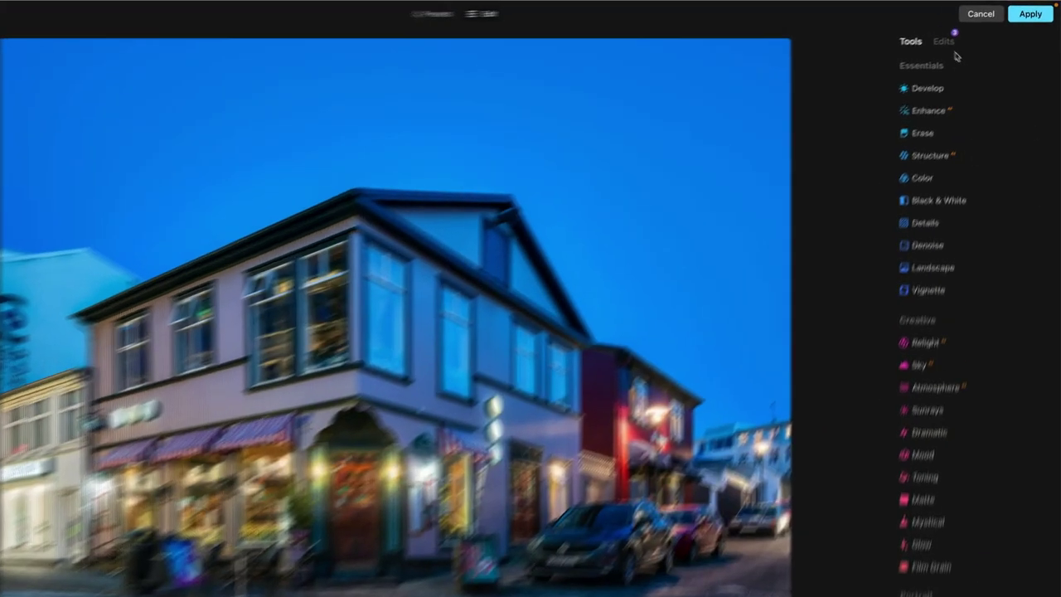
pyautogui.click(957, 36)
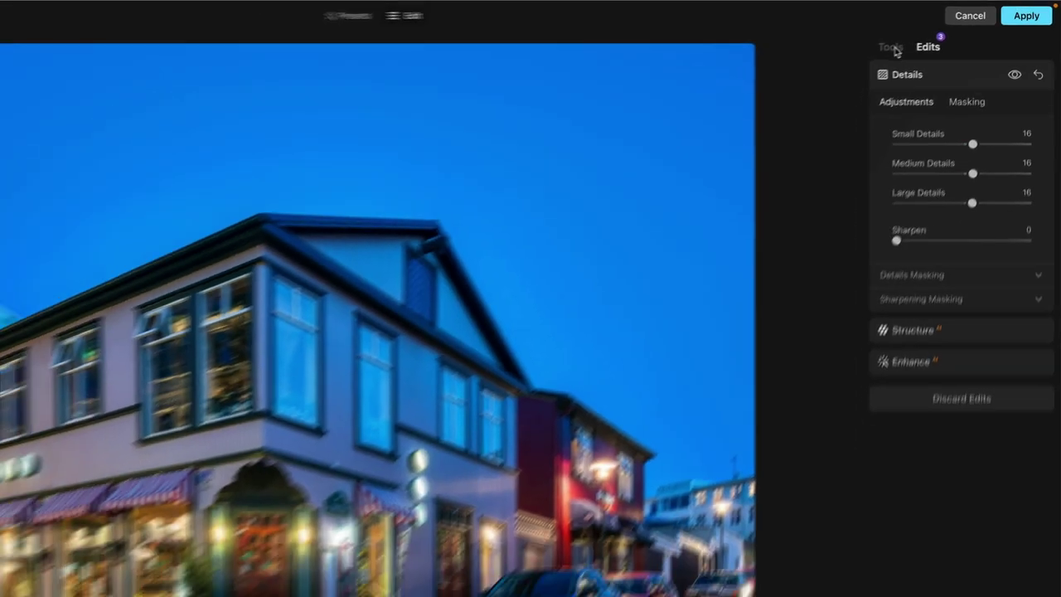
pyautogui.click(863, 54)
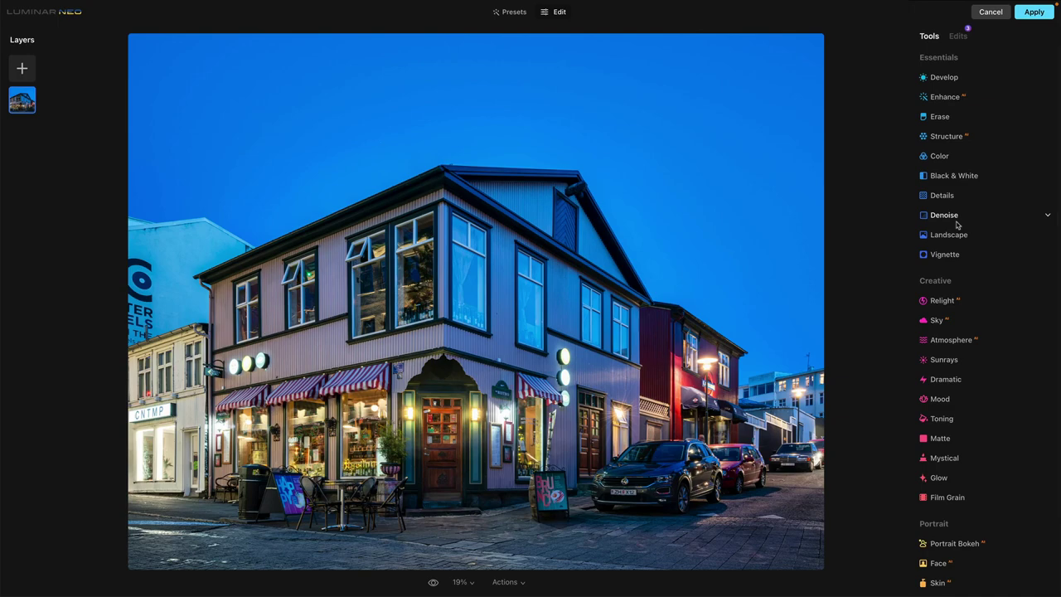
# Start a second Details adjustment and limit it to the Transport region with Mask AI
pyautogui.click(945, 197)
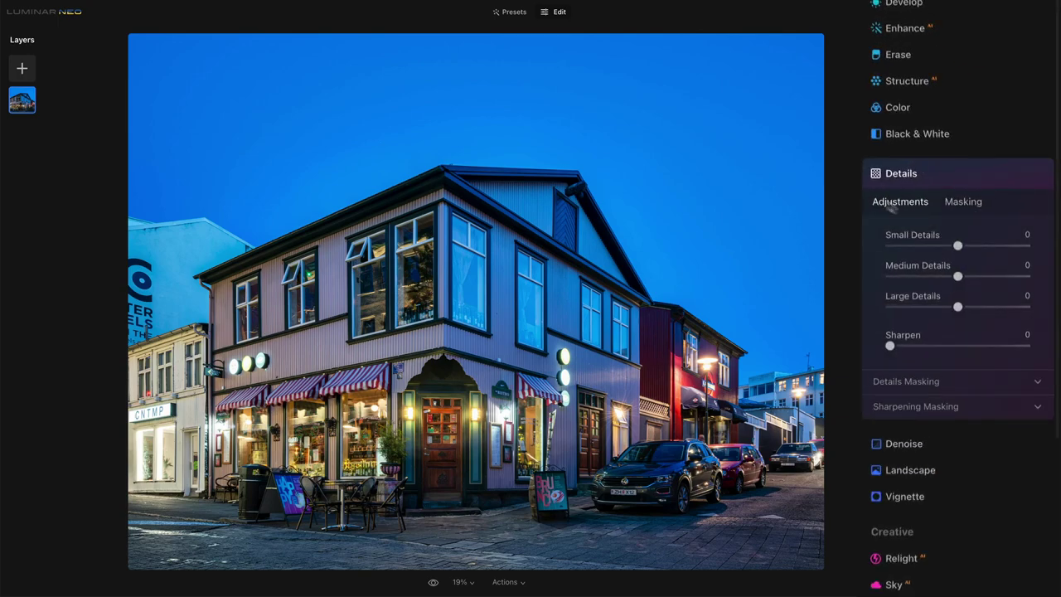
pyautogui.click(966, 210)
pyautogui.click(904, 298)
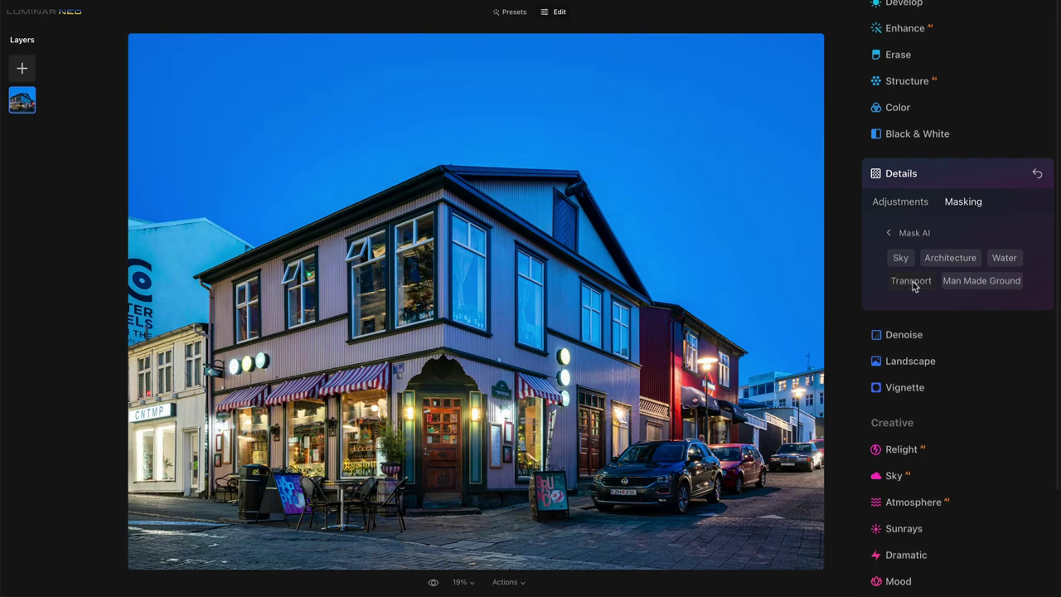
pyautogui.click(913, 281)
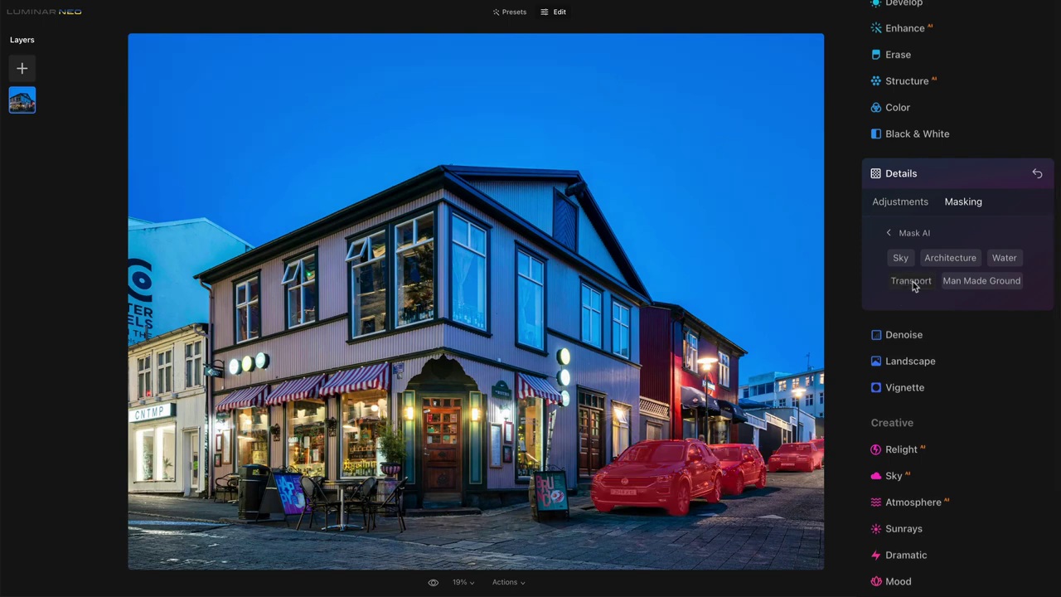
# Set Small Details to 3, Medium Details to 6 and Large Details to 8 for the vehicles, and show the applied edits
pyautogui.click(901, 204)
pyautogui.moveTo(958, 247); pyautogui.dragTo(962, 247)
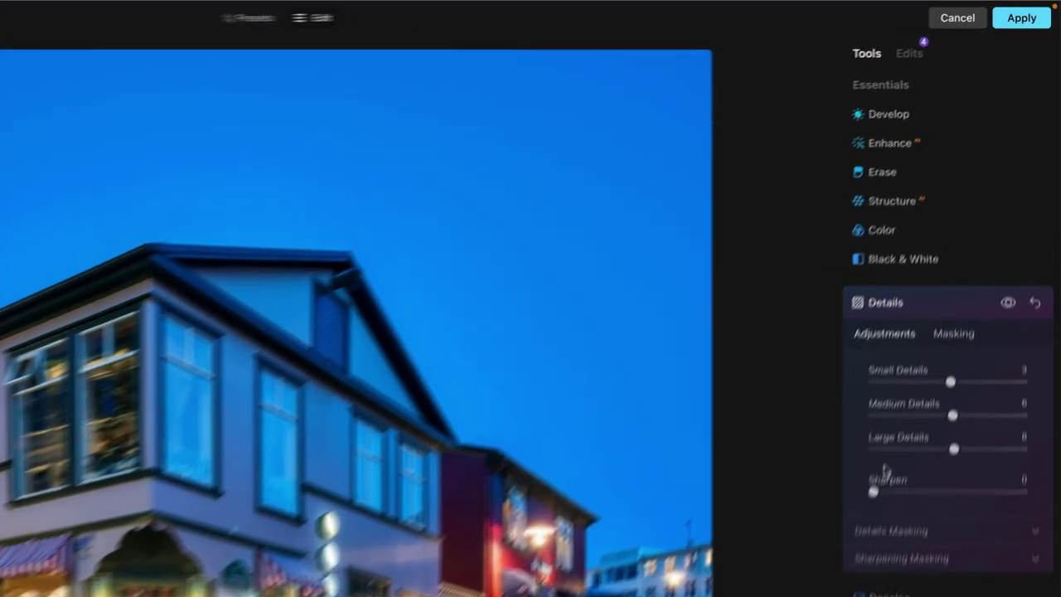
pyautogui.click(959, 37)
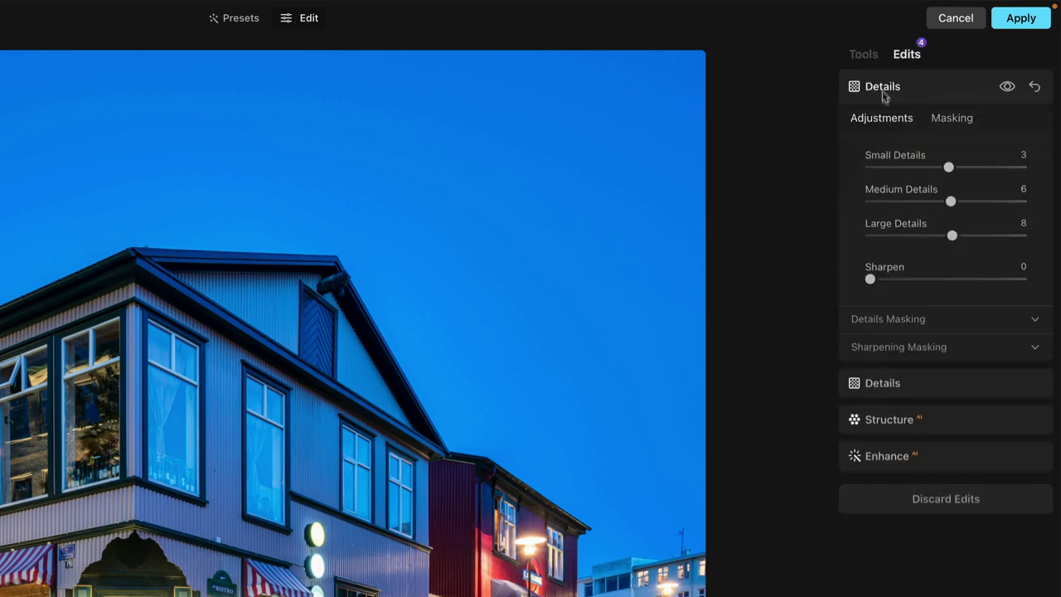
# Start a new Structure adjustment from the tools list and limit it to the Architecture region with Mask AI
pyautogui.click(938, 90)
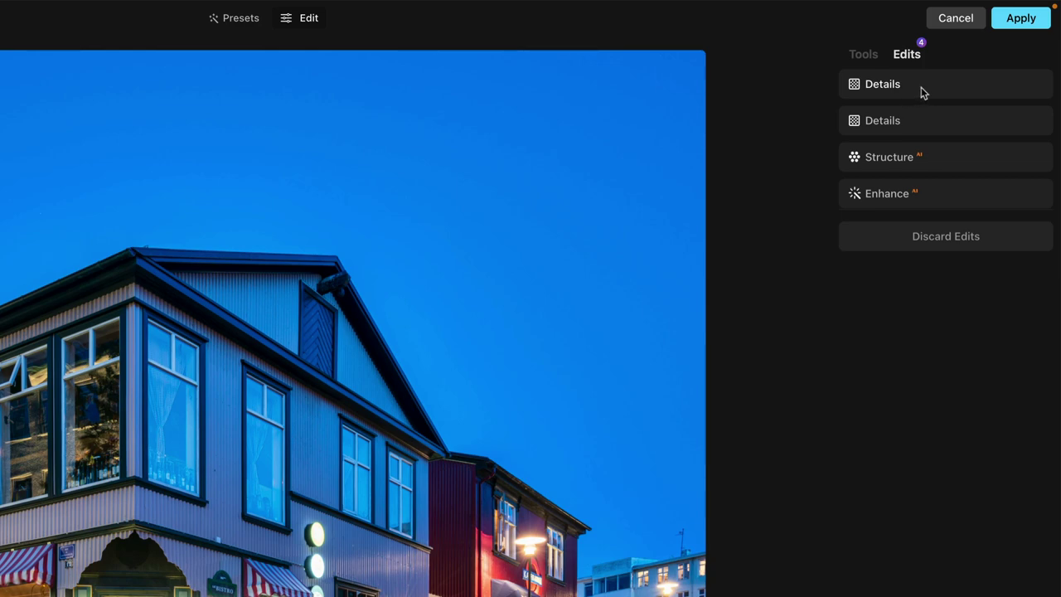
pyautogui.click(865, 56)
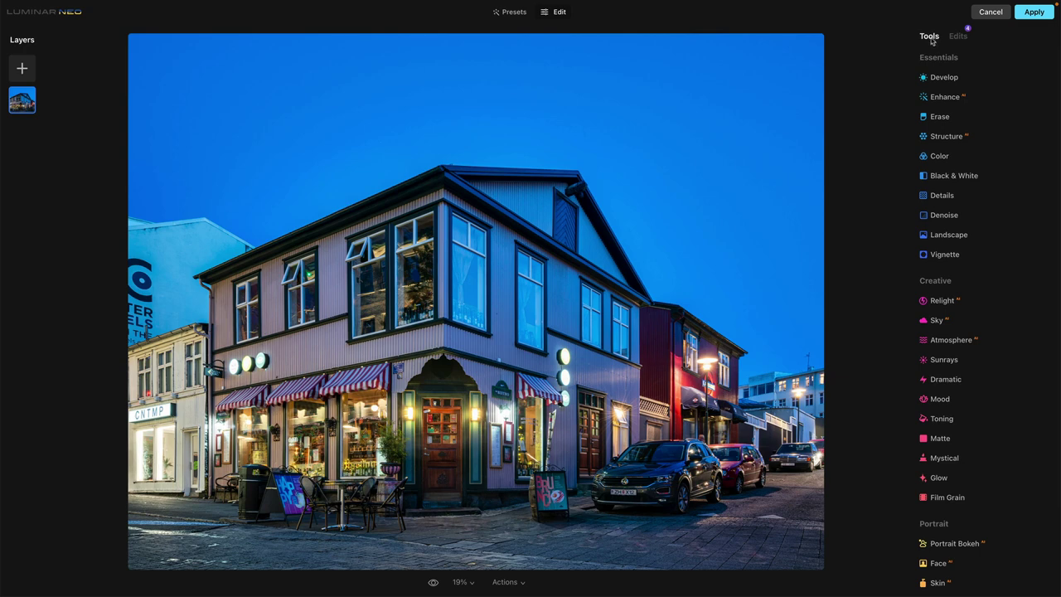
pyautogui.click(946, 137)
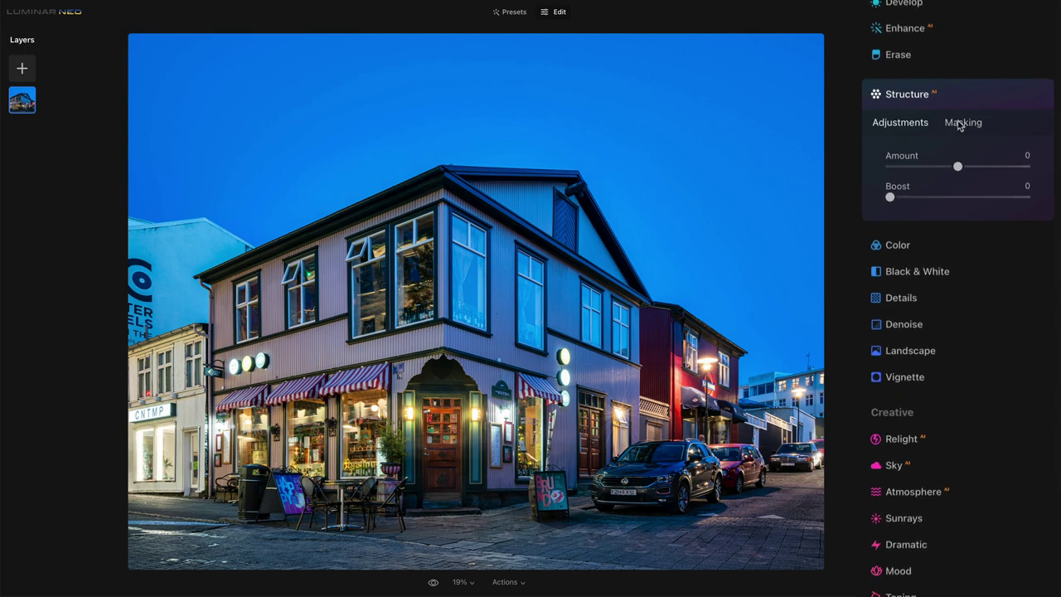
pyautogui.click(987, 167)
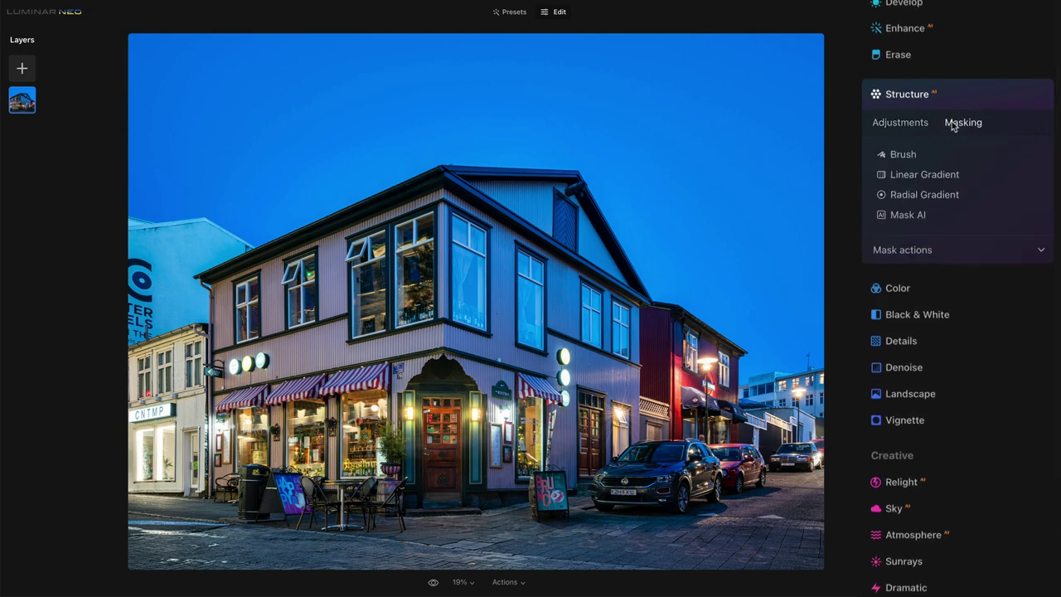
pyautogui.click(898, 215)
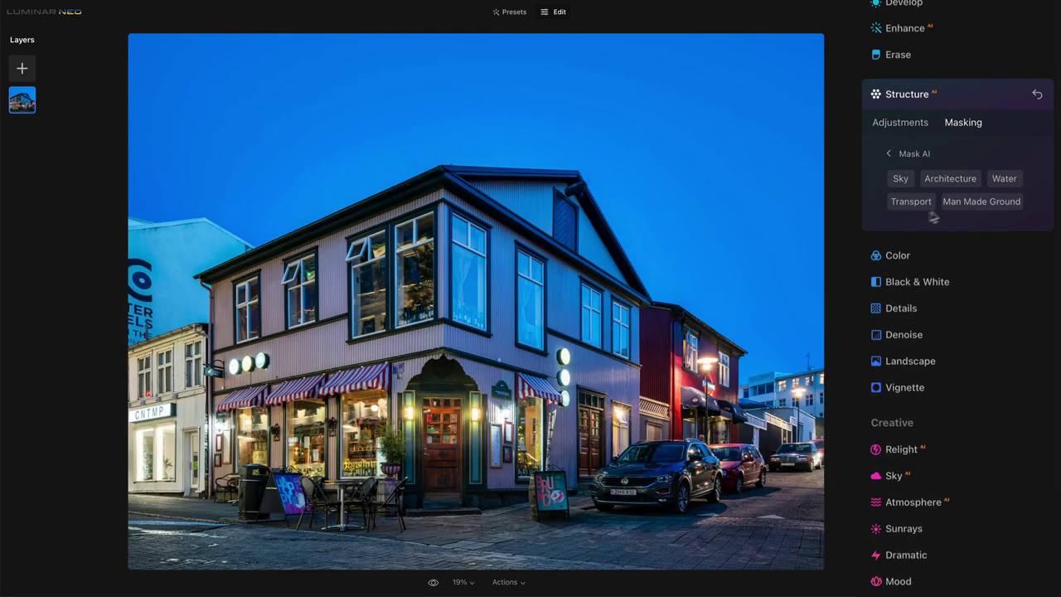
pyautogui.click(946, 181)
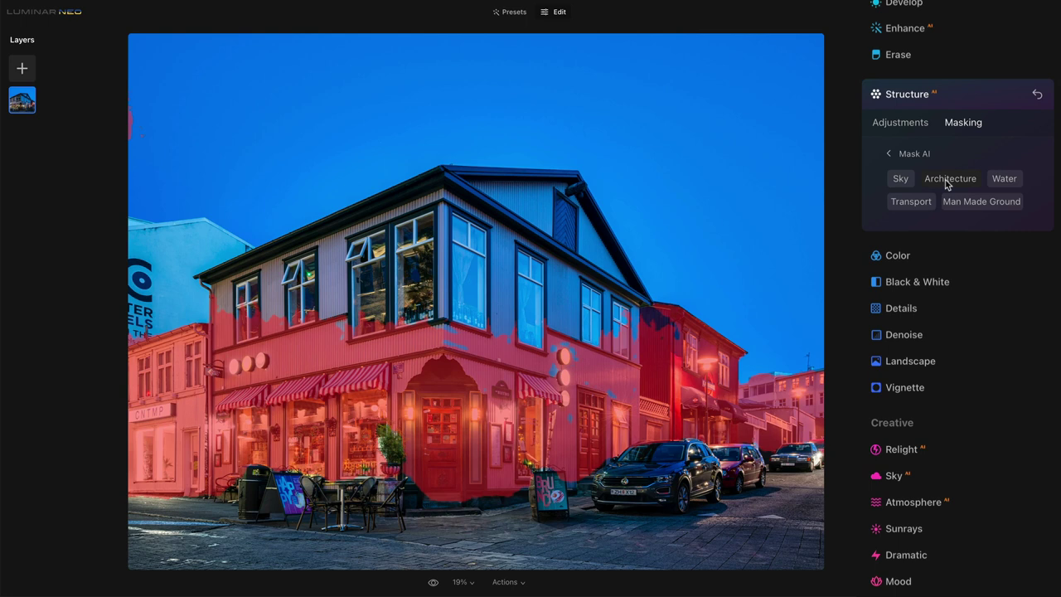
# Show the Structure mask and paint the corner building's missing upper floor and gable into it with a brush at Softness 45
pyautogui.click(891, 156)
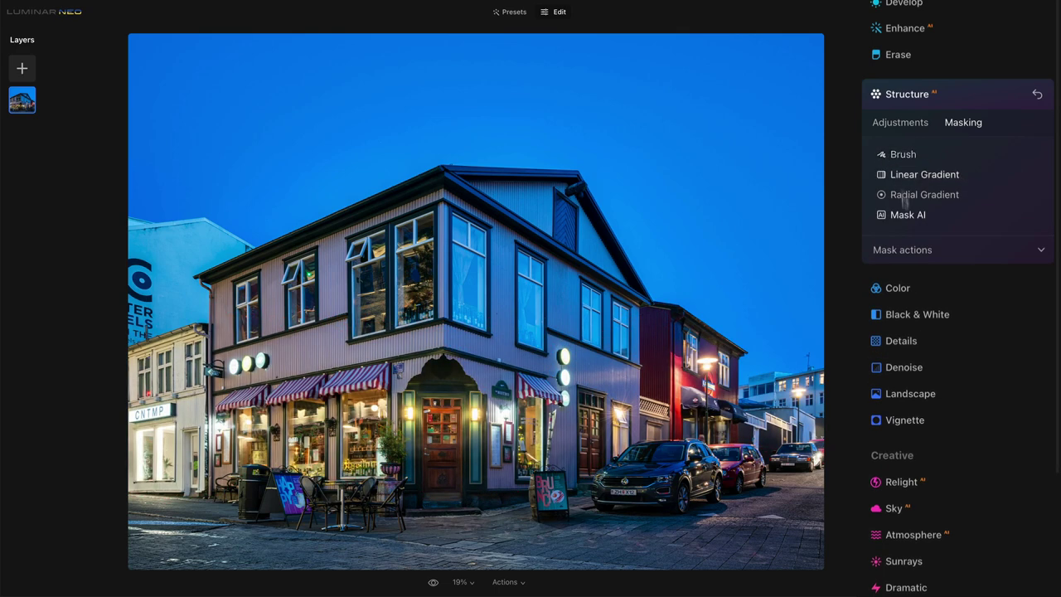
pyautogui.click(910, 251)
pyautogui.click(1003, 298)
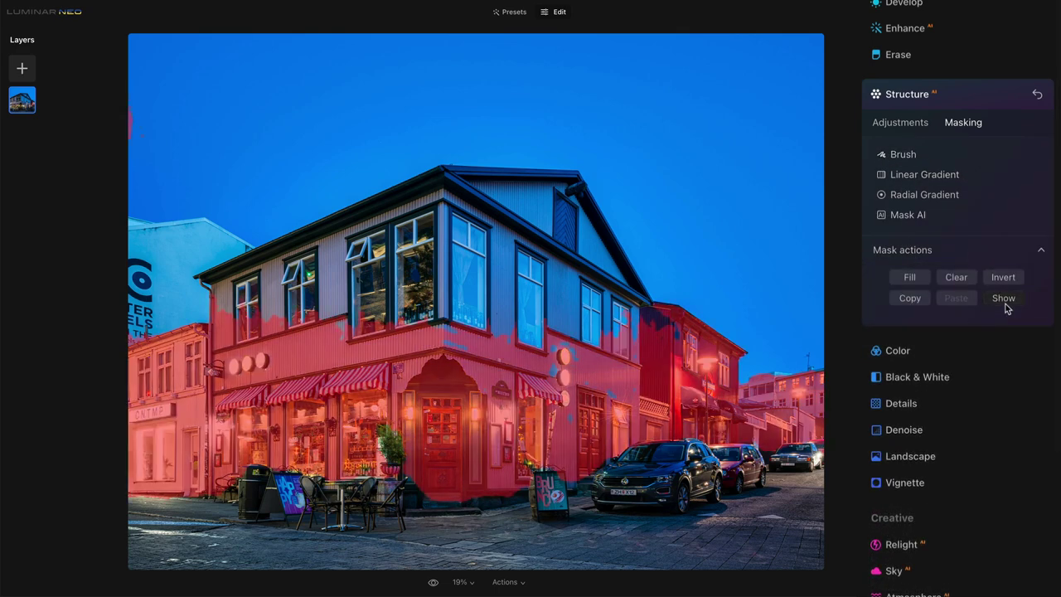
pyautogui.click(901, 155)
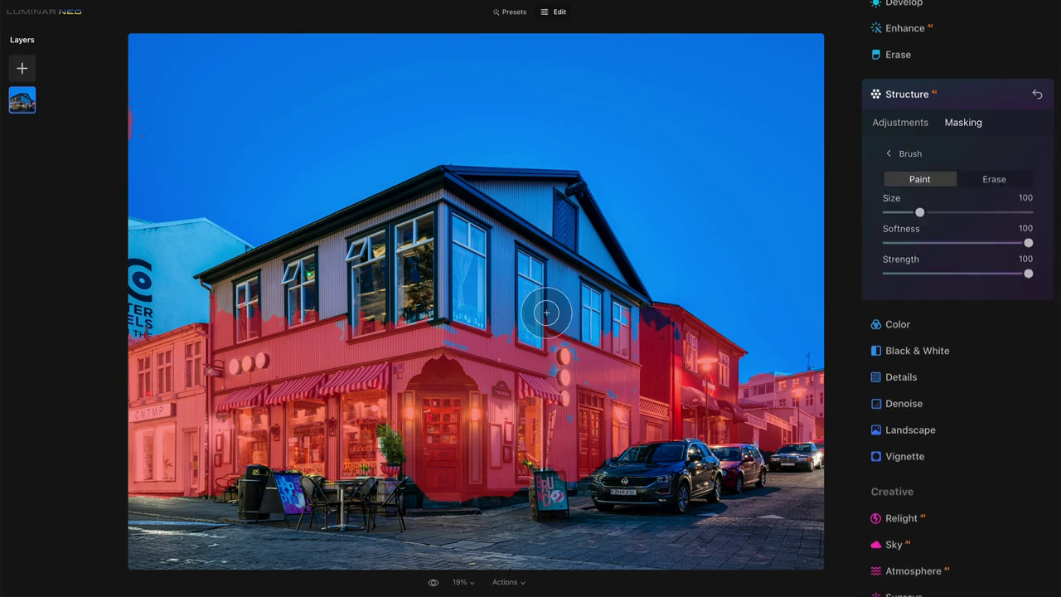
pyautogui.click(951, 243)
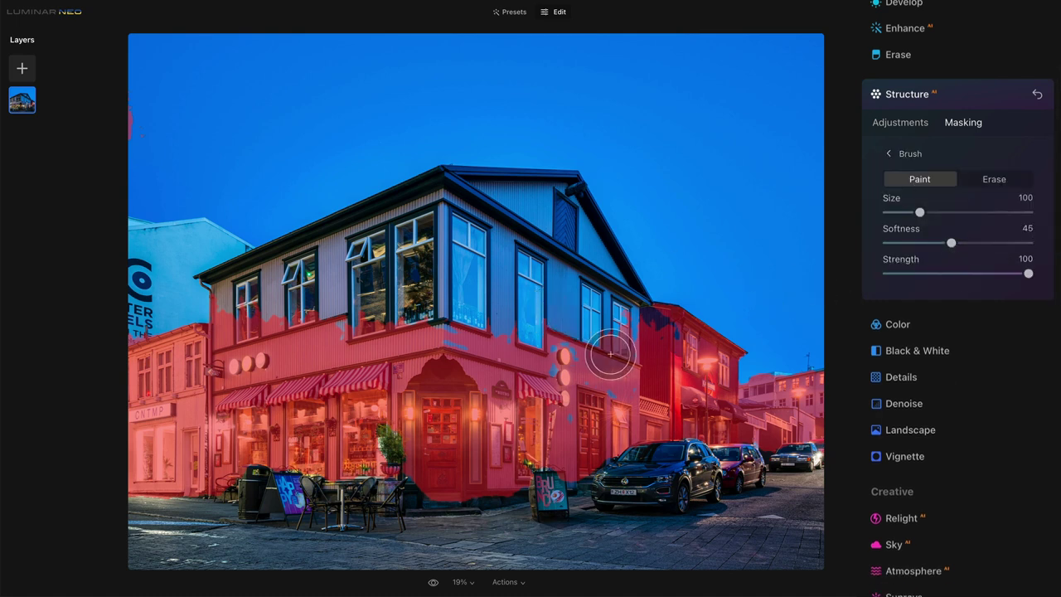
pyautogui.moveTo(618, 356)
pyautogui.mouseDown()
pyautogui.moveTo(618, 314)
pyautogui.moveTo(574, 268)
pyautogui.moveTo(616, 337)
pyautogui.moveTo(528, 291)
pyautogui.moveTo(496, 358)
pyautogui.moveTo(443, 351)
pyautogui.moveTo(418, 299)
pyautogui.moveTo(249, 316)
pyautogui.moveTo(231, 293)
pyautogui.moveTo(391, 245)
pyautogui.moveTo(304, 261)
pyautogui.moveTo(450, 196)
pyautogui.moveTo(537, 191)
pyautogui.moveTo(564, 196)
pyautogui.moveTo(621, 294)
pyautogui.moveTo(583, 258)
pyautogui.moveTo(449, 205)
pyautogui.moveTo(497, 257)
pyautogui.moveTo(540, 243)
pyautogui.moveTo(474, 294)
pyautogui.moveTo(530, 329)
pyautogui.moveTo(512, 334)
pyautogui.moveTo(528, 293)
pyautogui.moveTo(591, 397)
pyautogui.moveTo(615, 404)
pyautogui.moveTo(584, 406)
pyautogui.moveTo(390, 283)
pyautogui.moveTo(377, 260)
pyautogui.moveTo(498, 290)
pyautogui.moveTo(543, 277)
pyautogui.moveTo(682, 356)
pyautogui.mouseUp()
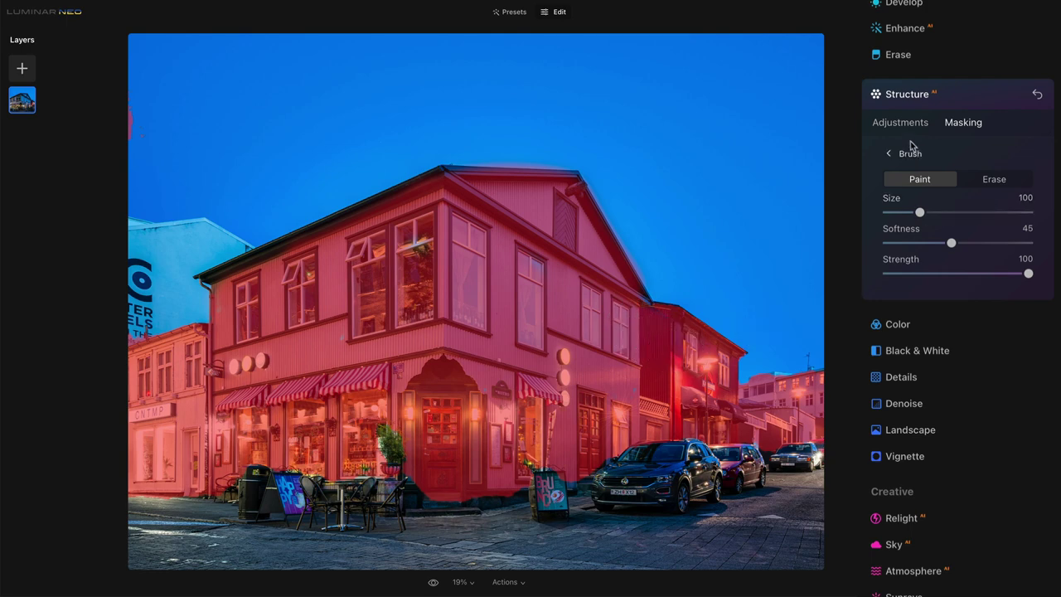
# Set Structure Amount to 32 and Boost to 20 for the masked buildings, and copy the building mask
pyautogui.click(898, 123)
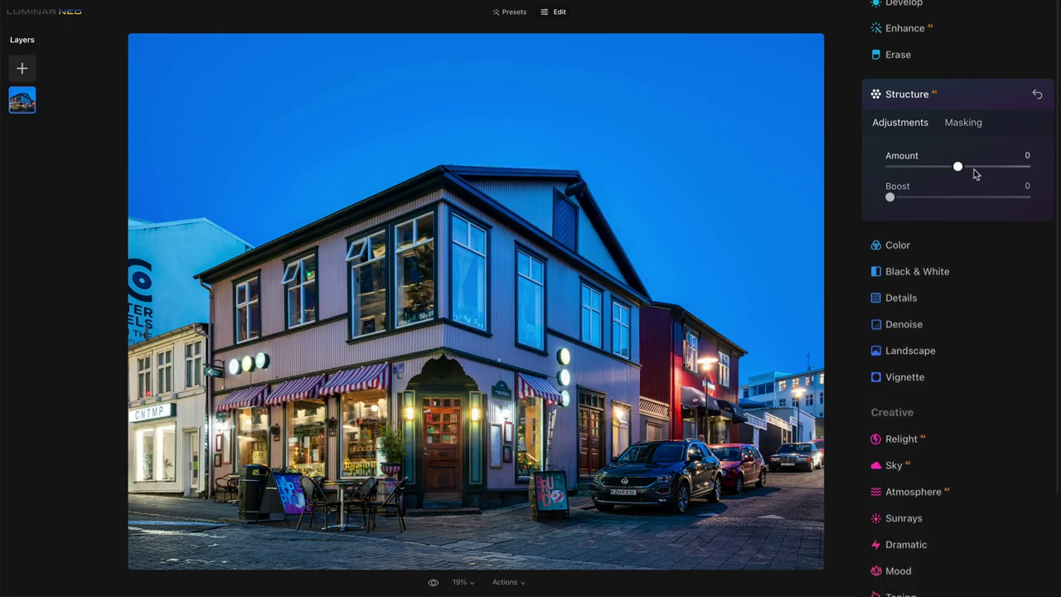
pyautogui.click(972, 167)
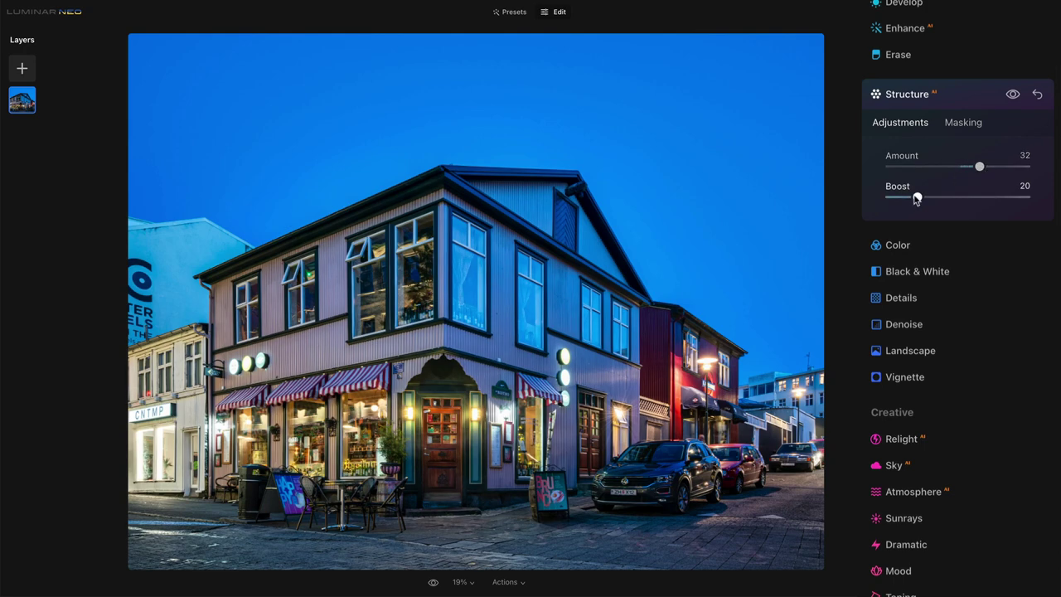
pyautogui.click(962, 124)
pyautogui.click(893, 154)
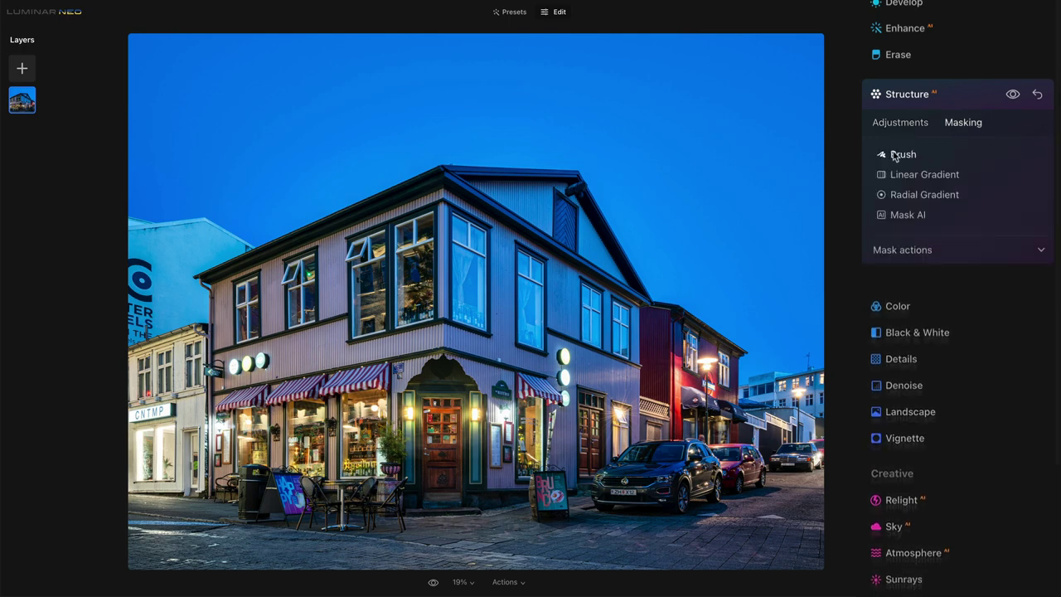
pyautogui.click(918, 250)
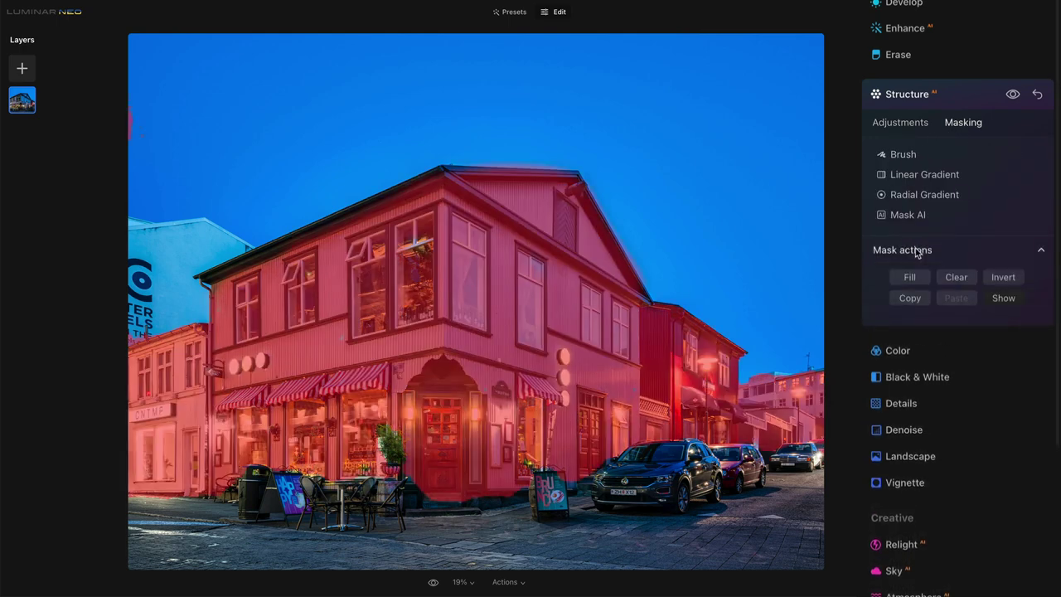
pyautogui.click(907, 299)
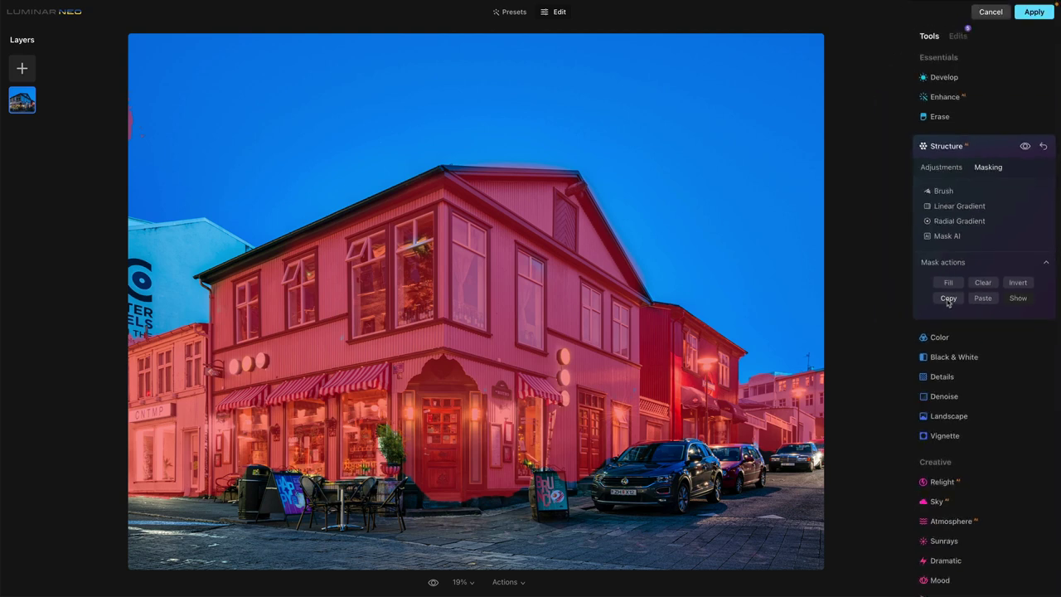
# Paste the copied building mask into a Color Harmony adjustment and show it on the photo
pyautogui.scroll(-5, 953, 335)
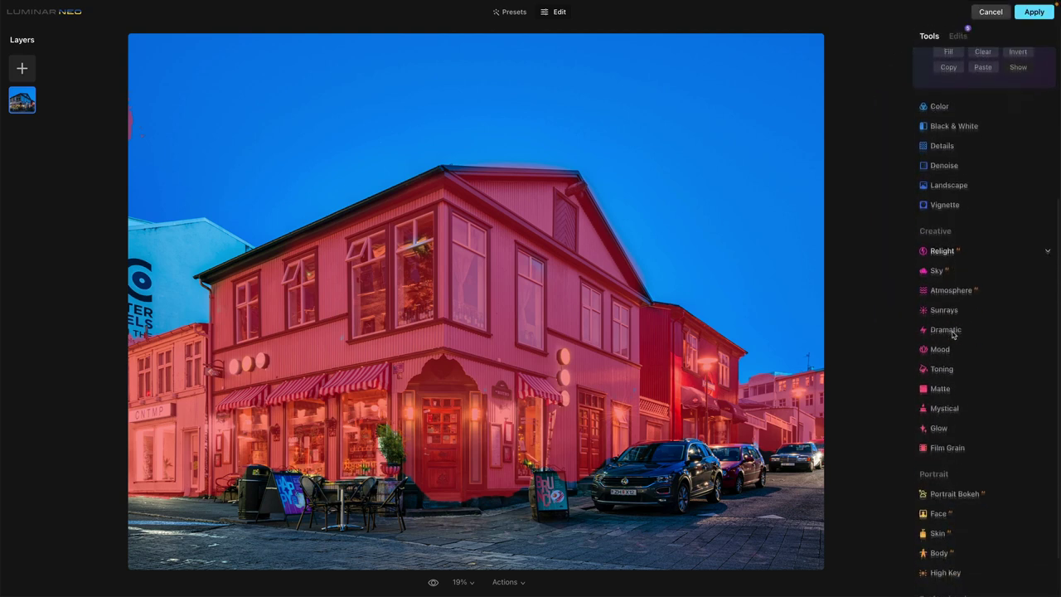
pyautogui.scroll(-1, 953, 335)
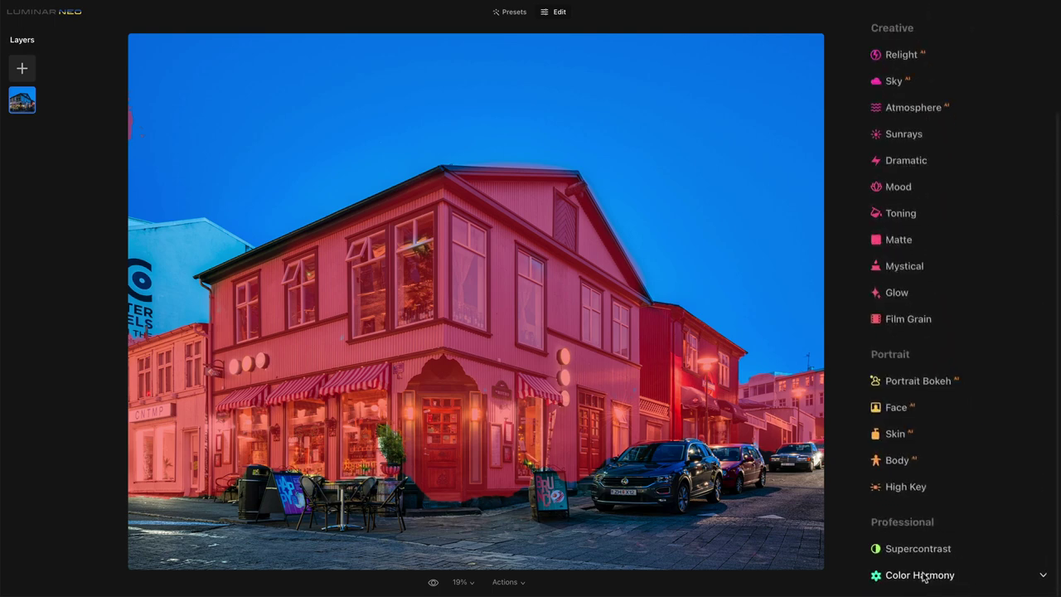
pyautogui.click(951, 580)
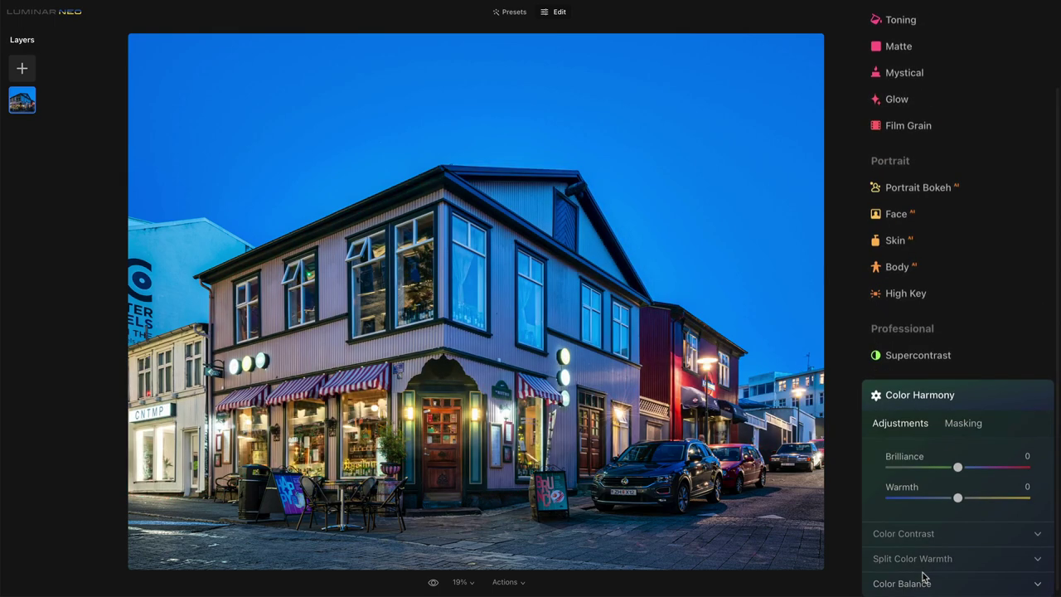
pyautogui.click(962, 423)
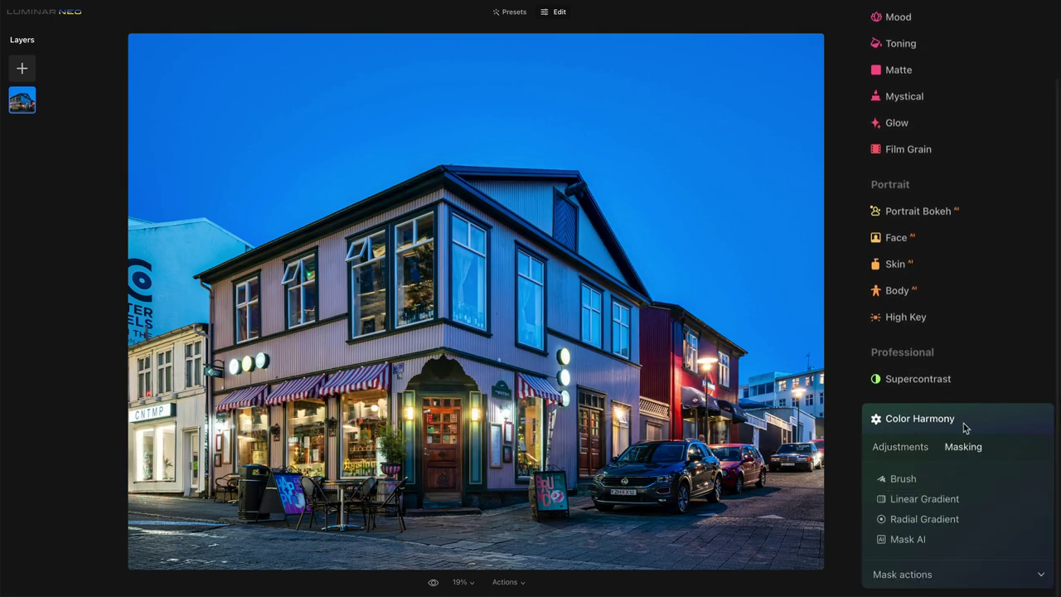
pyautogui.click(937, 572)
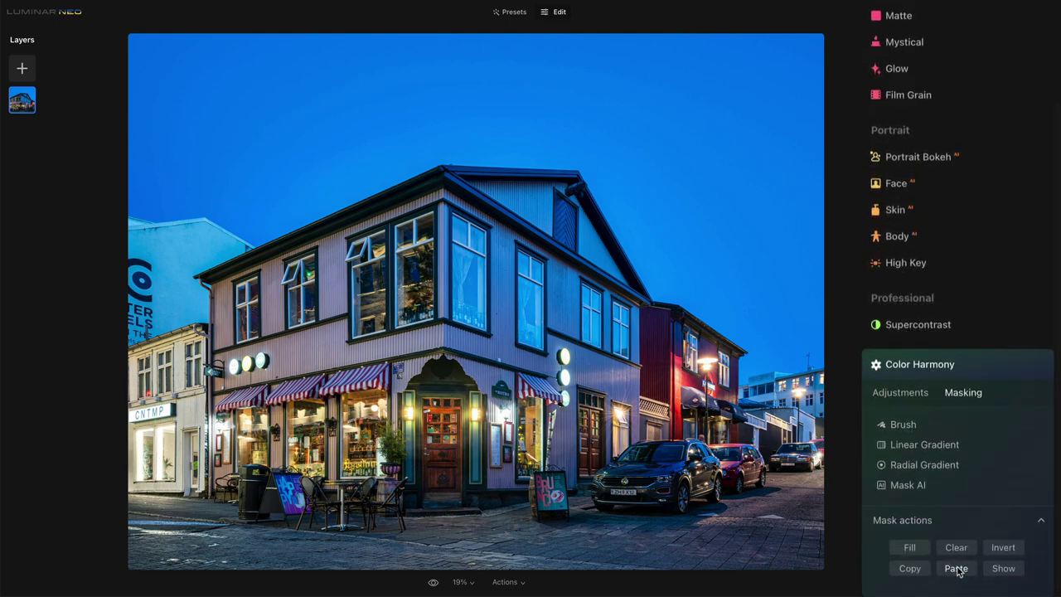
pyautogui.click(1003, 568)
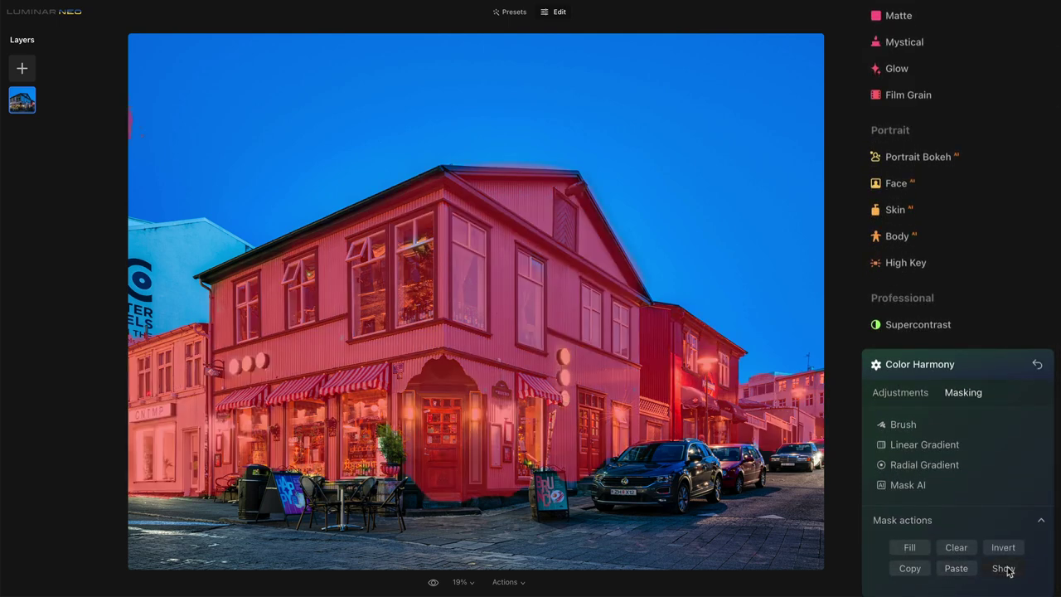
# Set Color Harmony Warmth to 54 for the masked buildings and try out the Color Contrast Amount
pyautogui.click(907, 393)
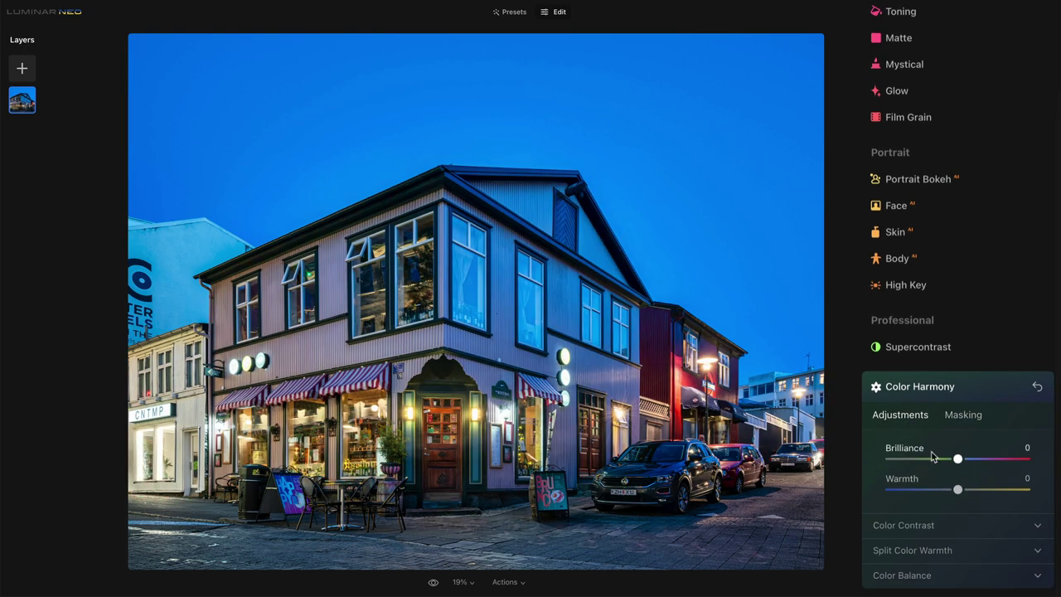
pyautogui.moveTo(957, 490); pyautogui.dragTo(997, 495)
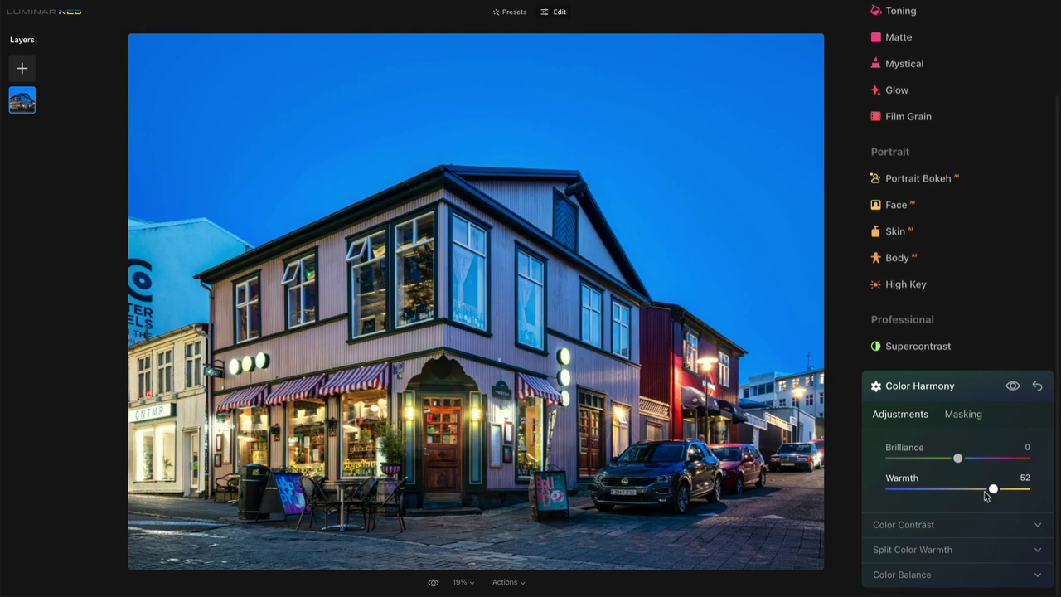
pyautogui.click(963, 525)
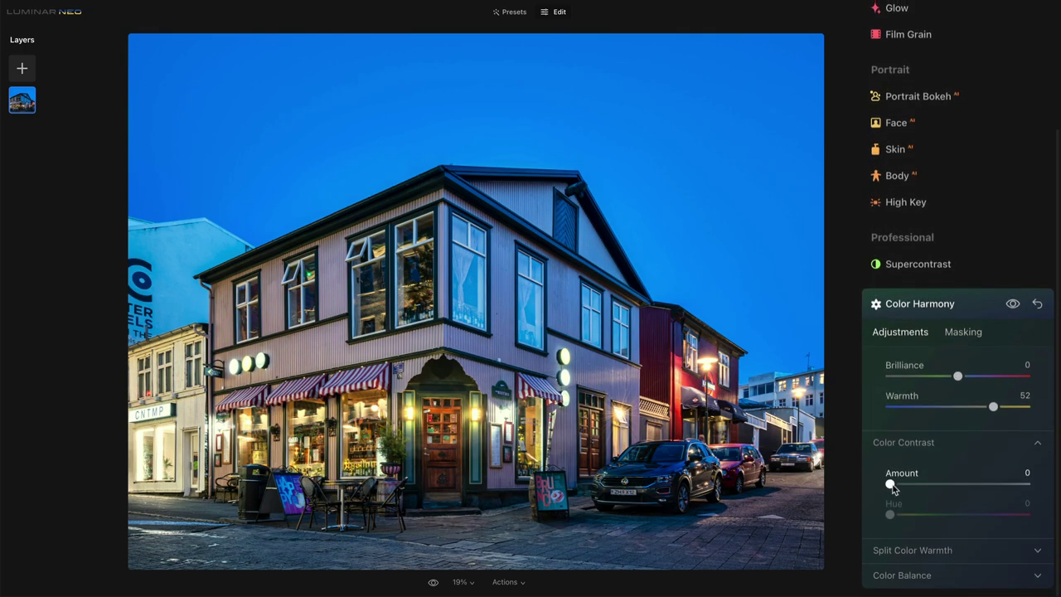
pyautogui.moveTo(891, 483)
pyautogui.mouseDown()
pyautogui.moveTo(910, 489)
pyautogui.moveTo(889, 484)
pyautogui.mouseUp()
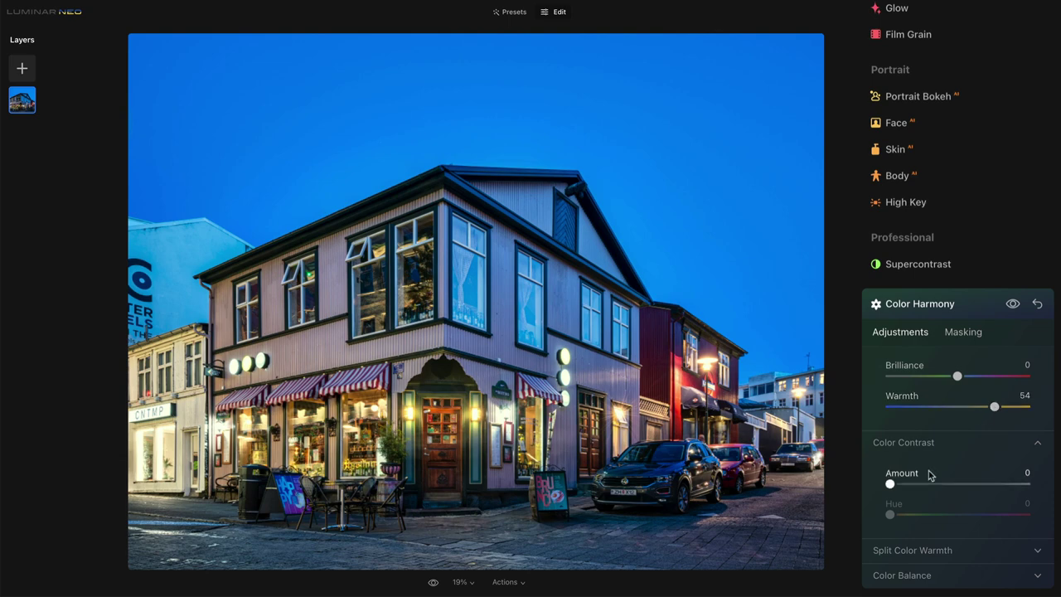
# Set the Color Balance Yellow-Blue value for Shadows to -2 and compare the photo with and without Color Harmony
pyautogui.click(947, 577)
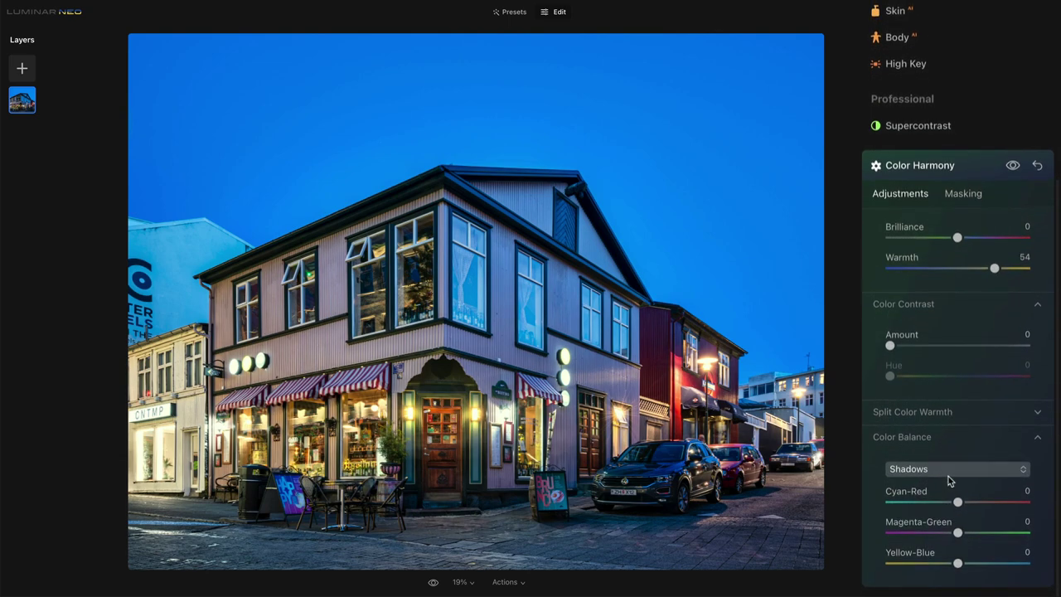
pyautogui.moveTo(957, 563); pyautogui.dragTo(955, 565)
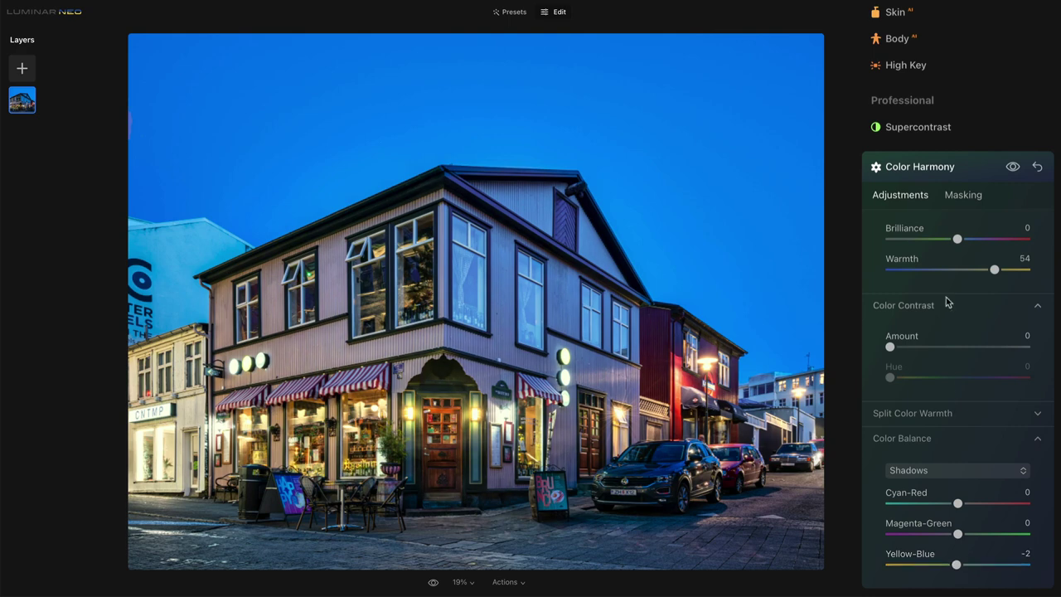
pyautogui.click(1012, 167)
pyautogui.click(1012, 167)
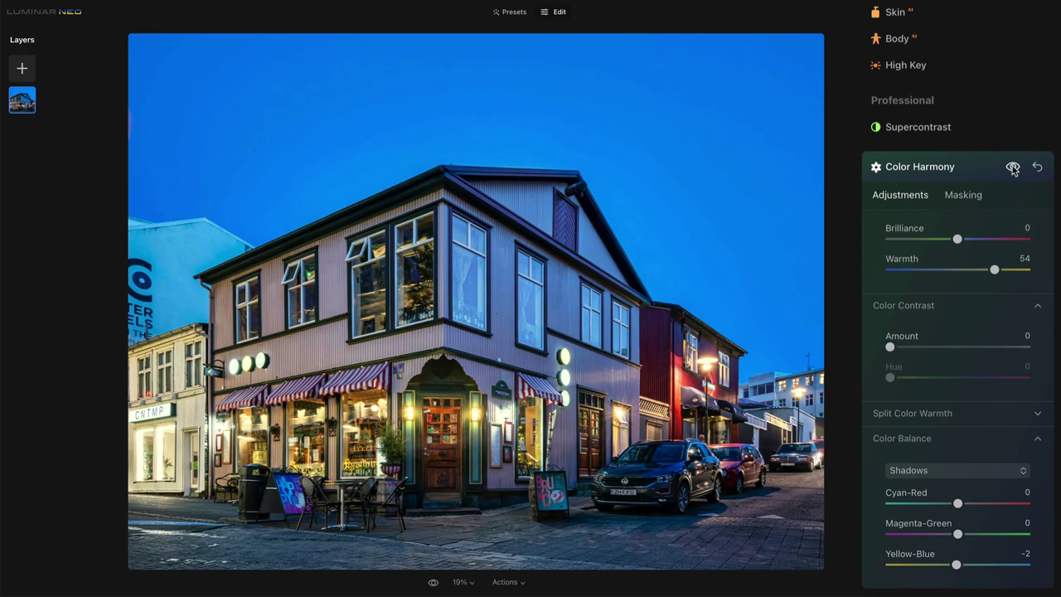